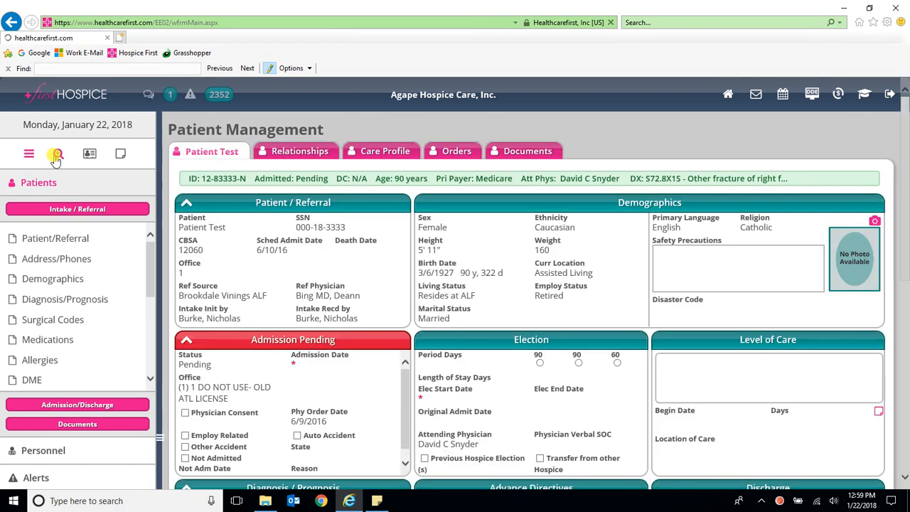
Step: Bring up the Patient Search panel from the left sidebar magnifier icon
click(57, 155)
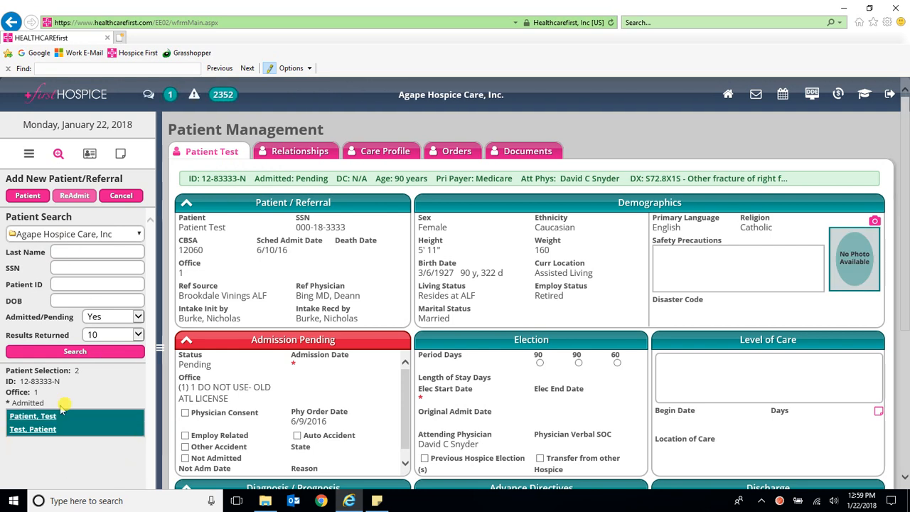
Step: From the patient's Documents tab, create a new SN PRN Progress Note (document 660462)
click(533, 153)
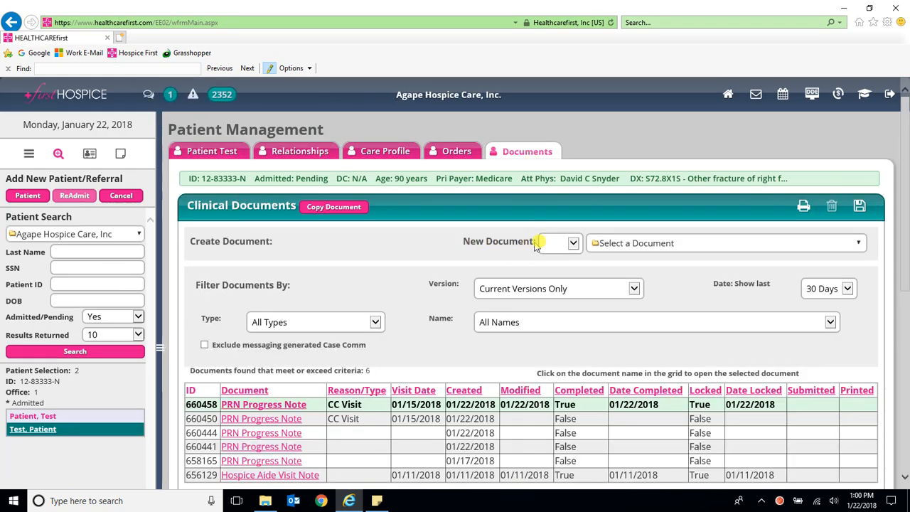
triple_click(536, 242)
click(497, 258)
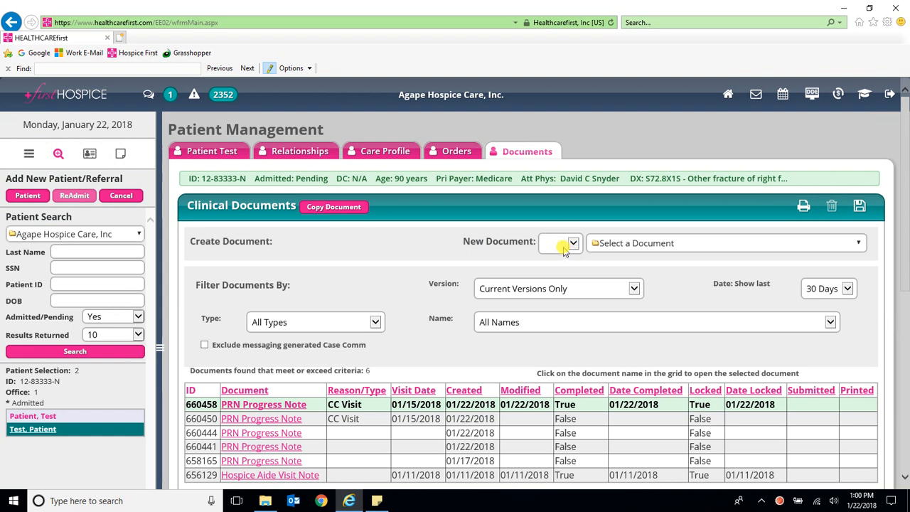
click(573, 244)
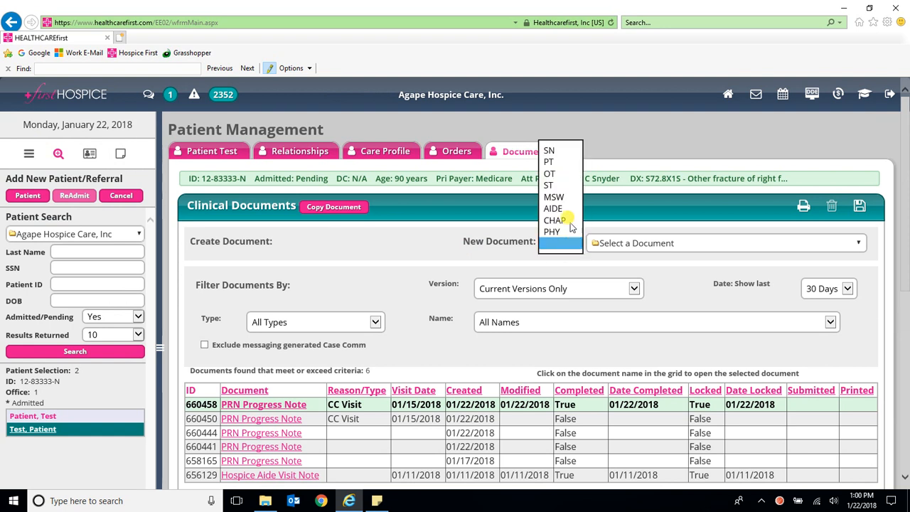
click(558, 151)
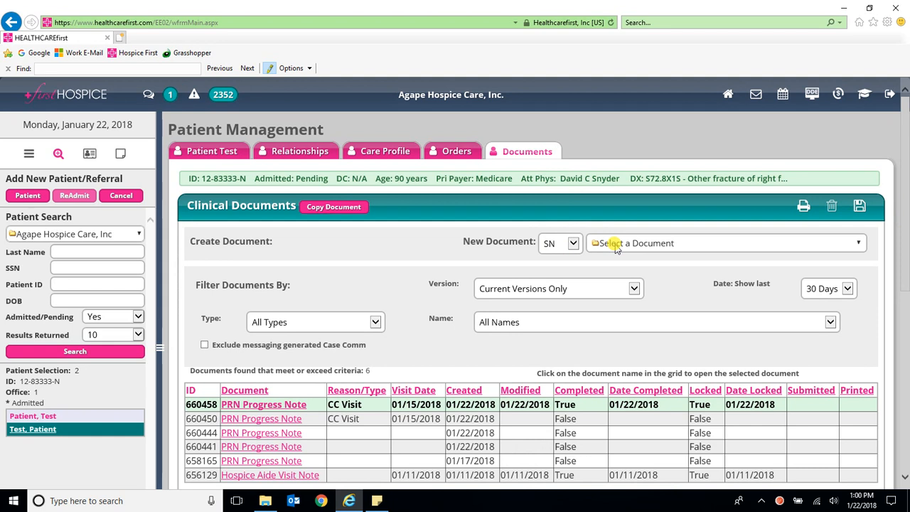
click(616, 246)
scroll(636, 284, down, 5)
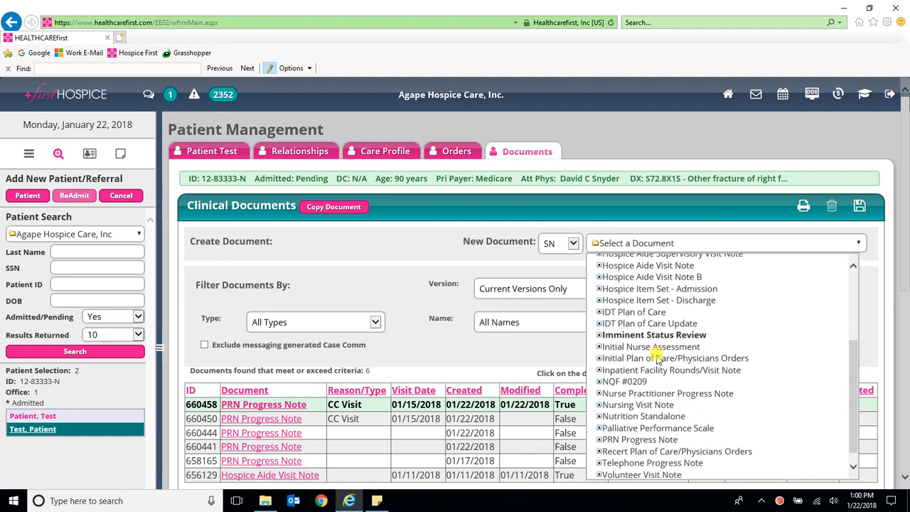
click(635, 438)
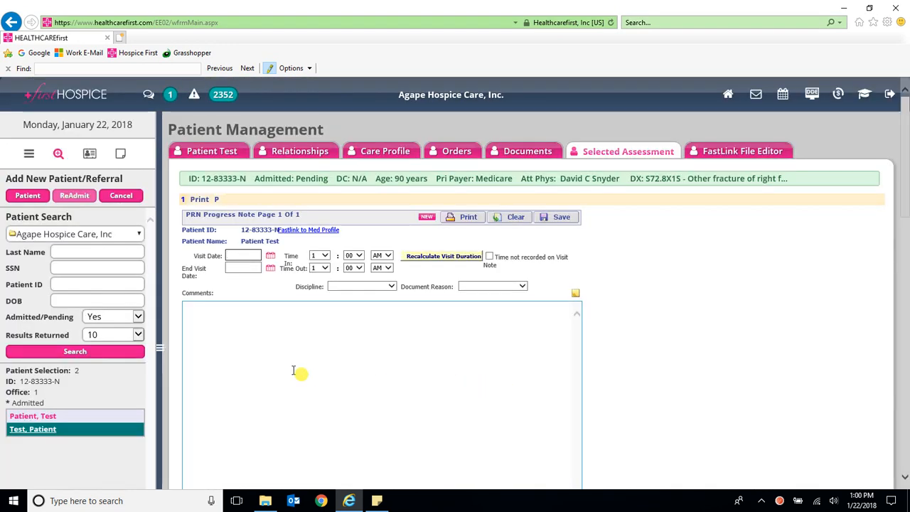
Step: Set Visit Date 1/15/2018, Time In 7:00 AM, Time Out 7:00 PM, and calculate the 12-hour duration
click(270, 257)
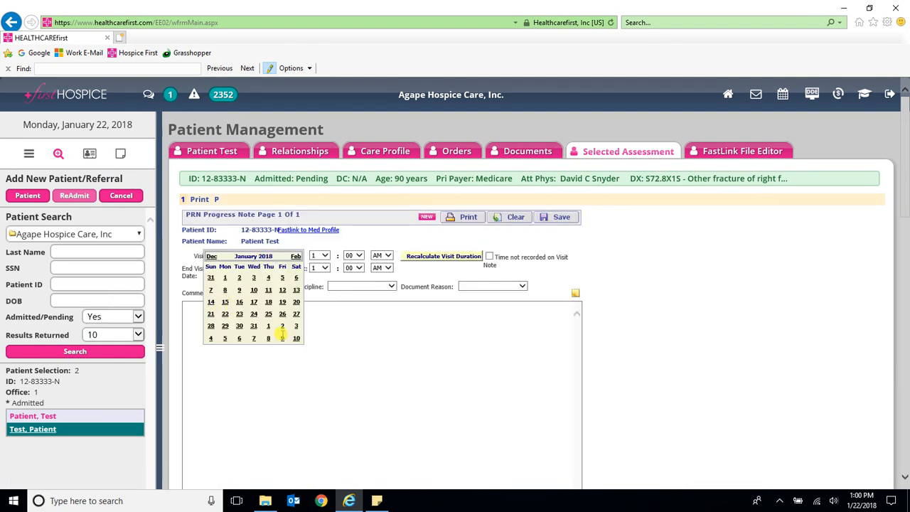
click(225, 304)
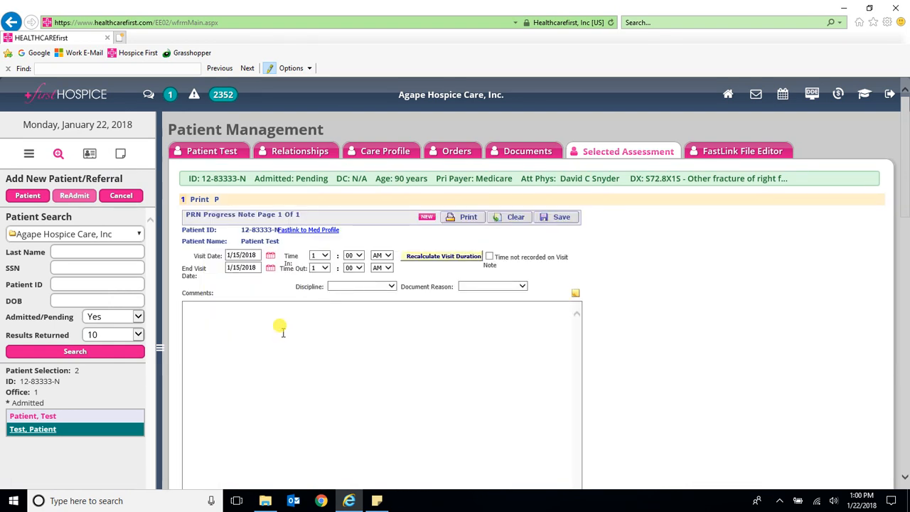
click(322, 256)
click(317, 300)
click(320, 267)
click(316, 312)
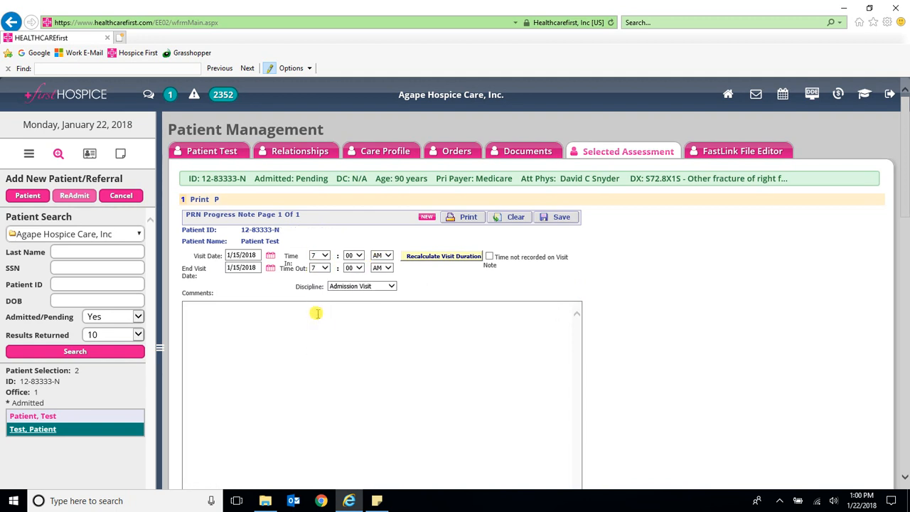
click(381, 272)
click(379, 290)
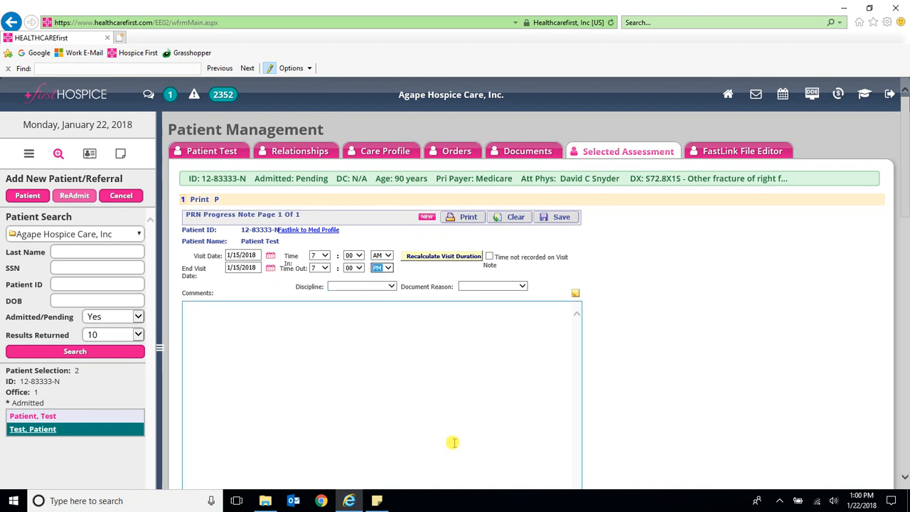
click(431, 259)
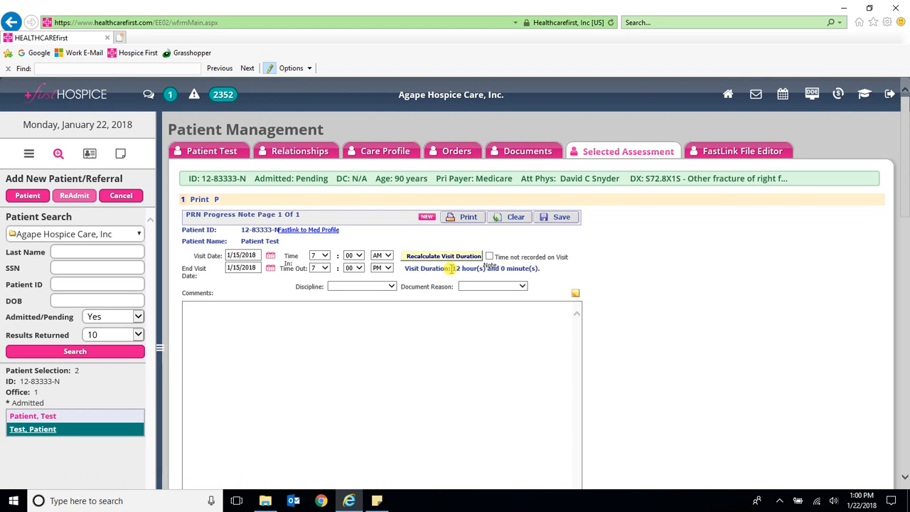
drag(450, 268, 464, 270)
Step: Change the End Visit Date to 1/14/2018 and recalculate, giving a −12-hour duration
click(211, 302)
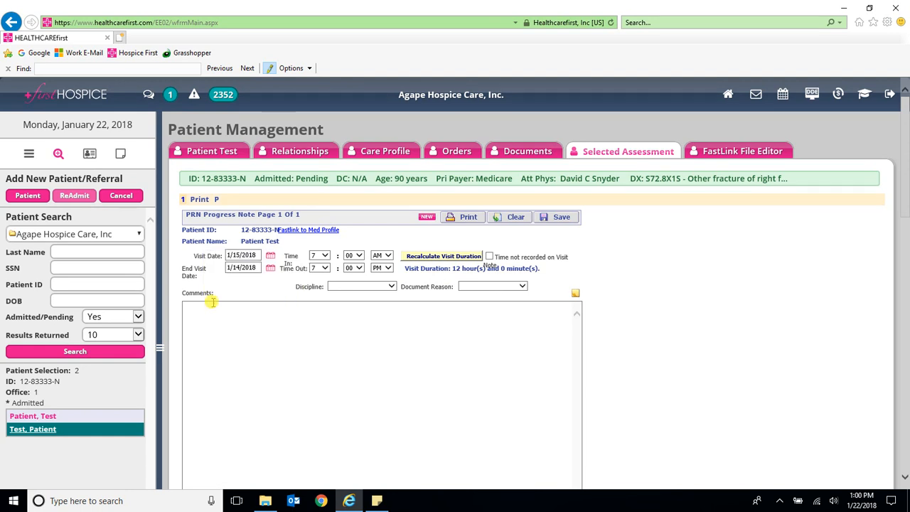
click(441, 258)
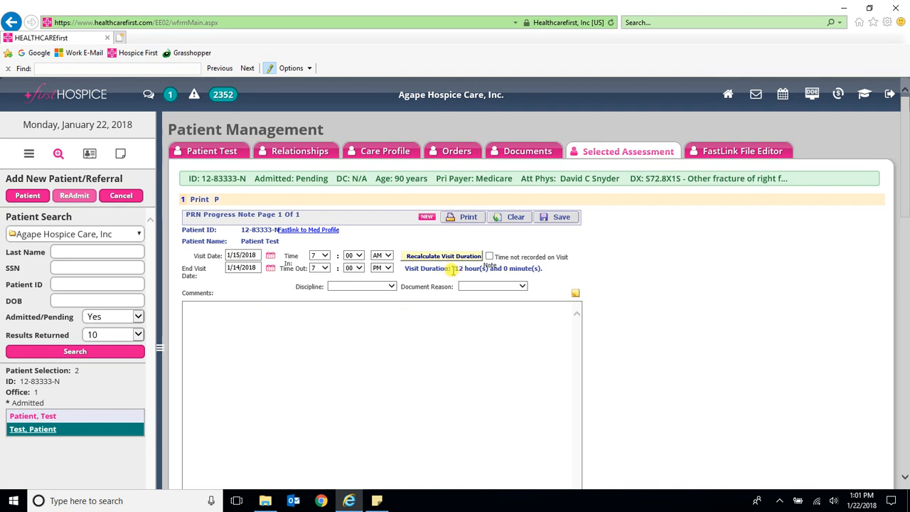
drag(452, 269, 460, 272)
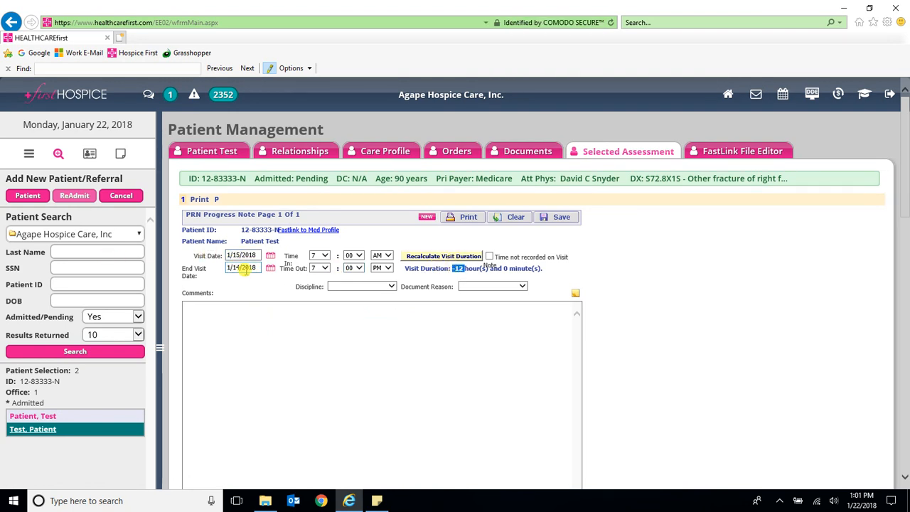
Step: Set the End Visit Date to 1/15/2018 and recalculate to a 12-hour duration
click(268, 271)
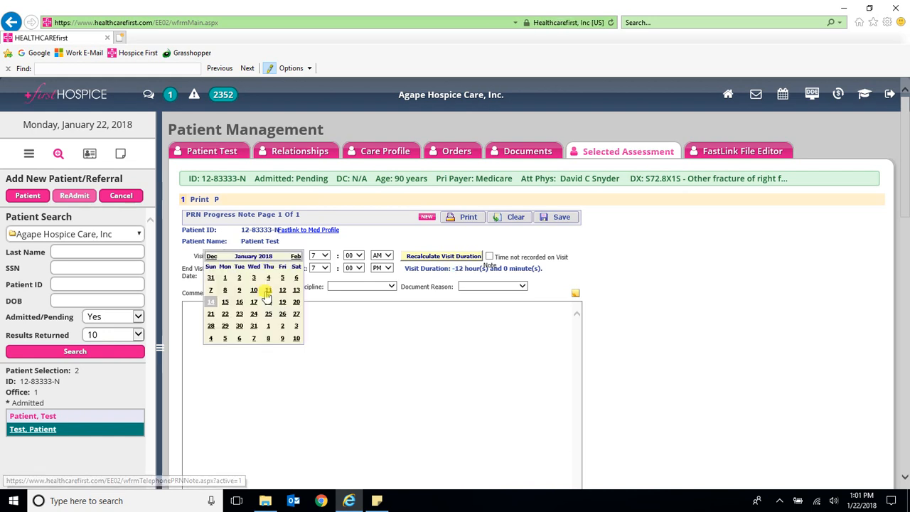
click(226, 302)
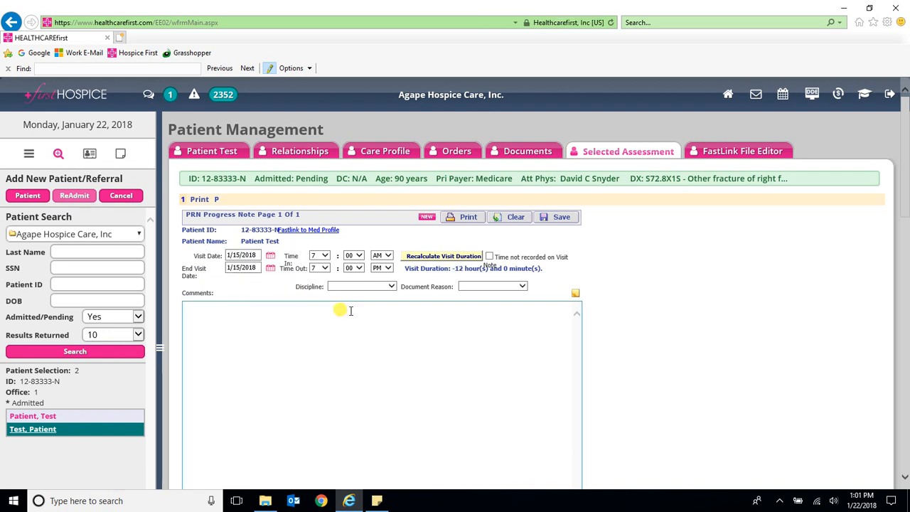
click(435, 255)
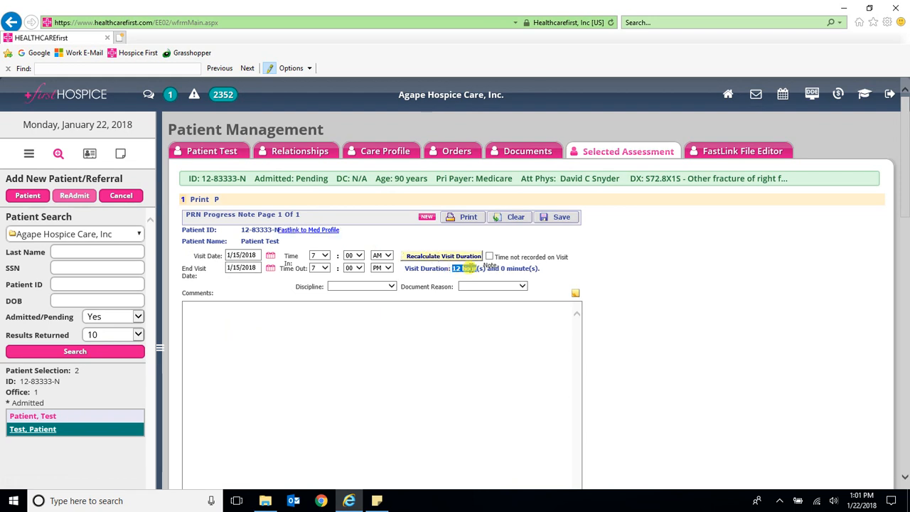
Step: Choose Home Health Aide as discipline and Continuous Care Visit as the document reason
click(350, 286)
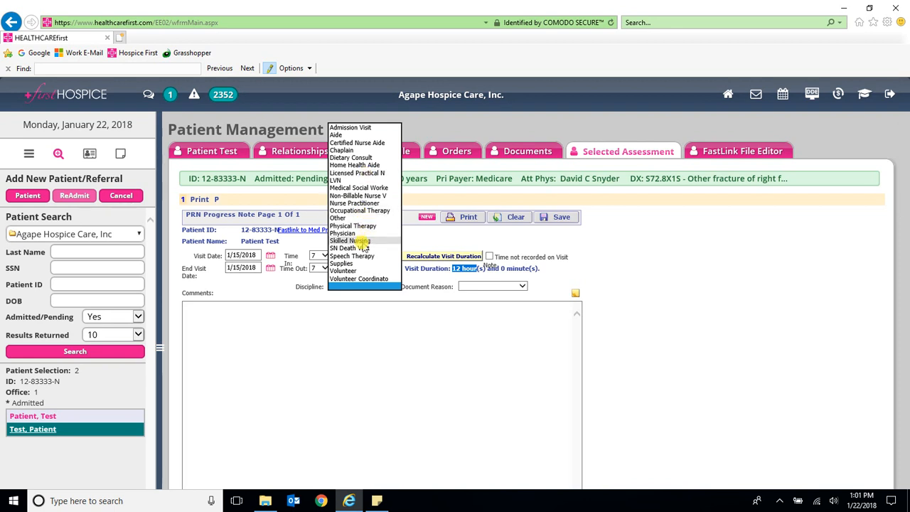
click(355, 165)
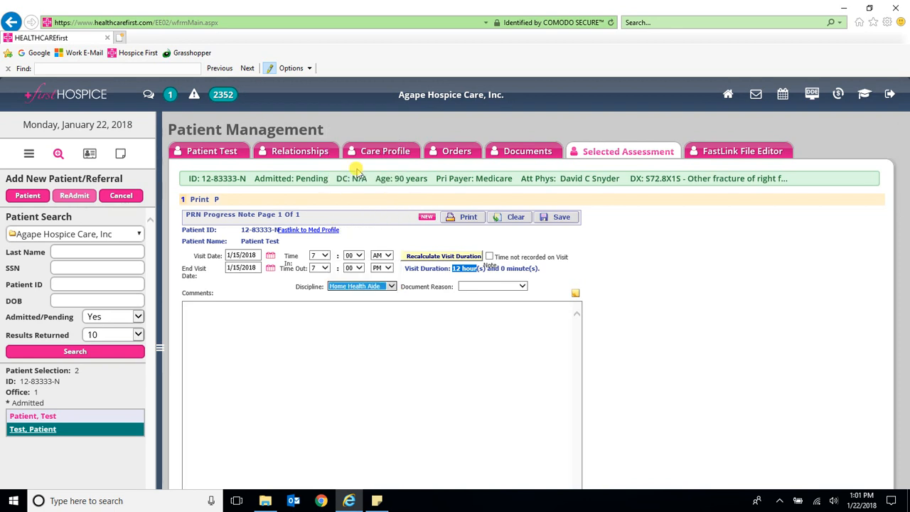
click(483, 286)
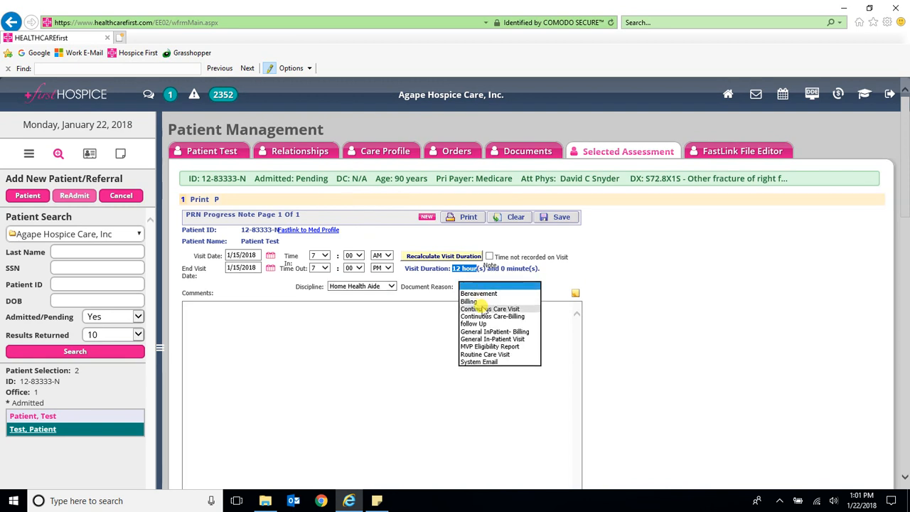
click(487, 309)
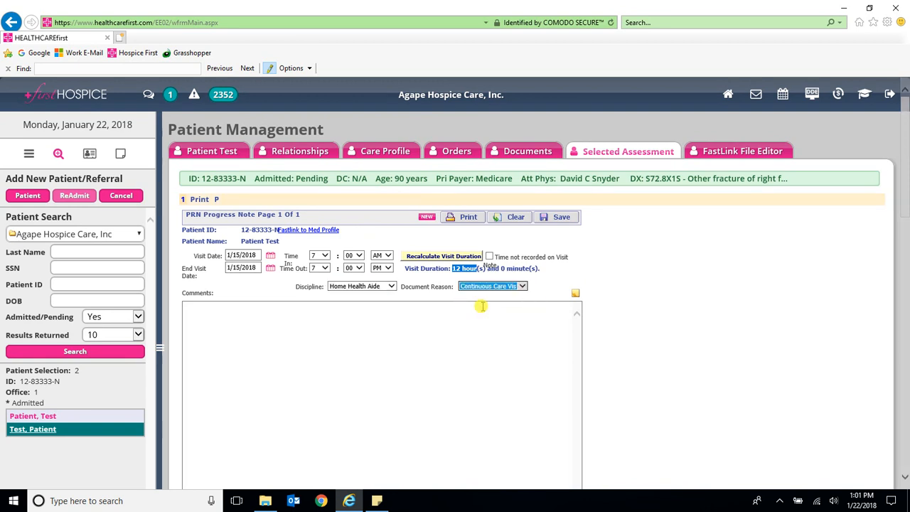
click(573, 292)
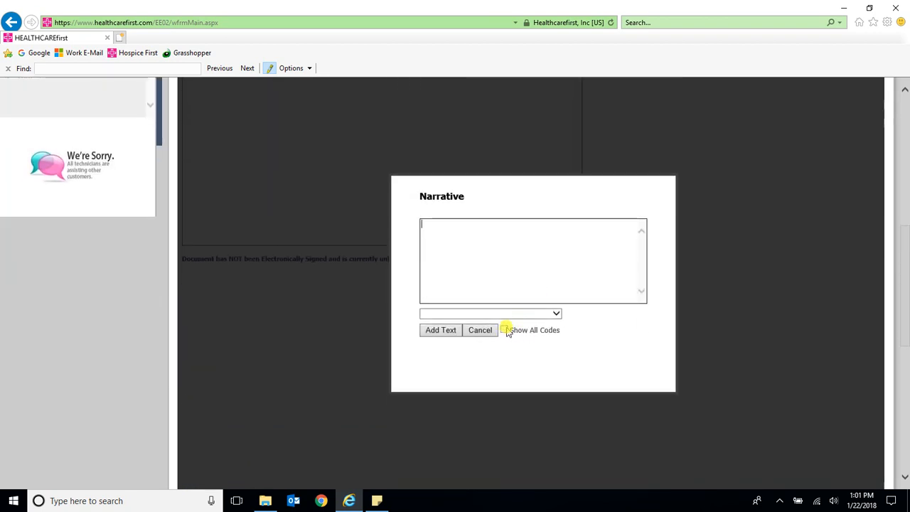
Step: With Show All Codes on, add the 'CC - Continuous Care- Billing' narrative to the comments
click(504, 330)
click(555, 313)
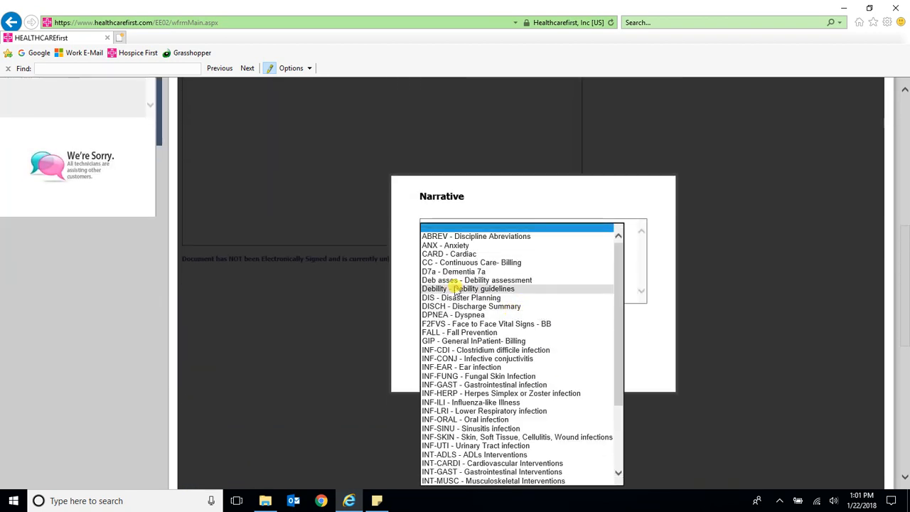
click(517, 265)
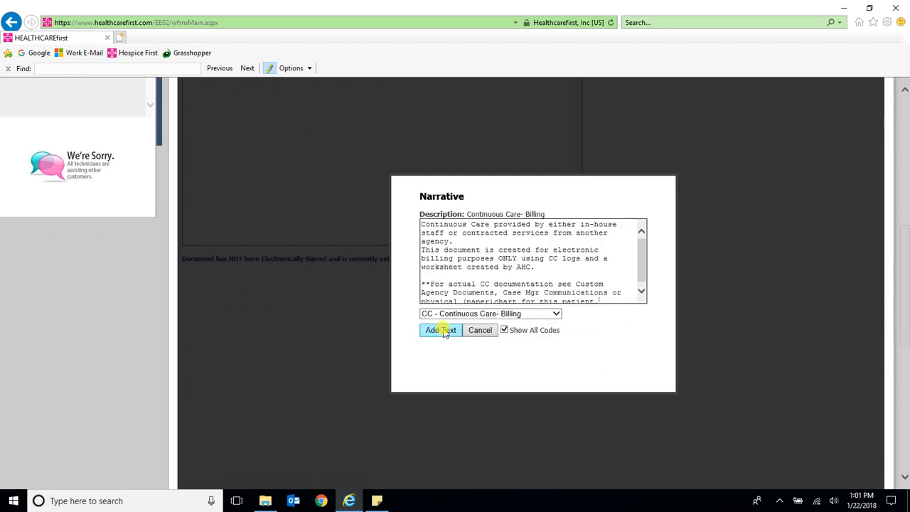
click(442, 329)
scroll(422, 275, up, 3)
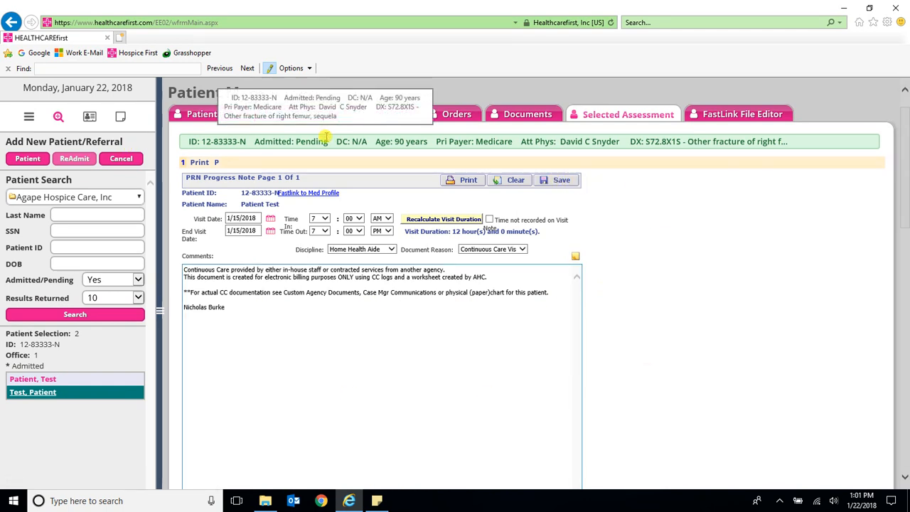
Step: In the note's charge entry, set Description to Continuous Care and Location to Assisted Living
click(217, 163)
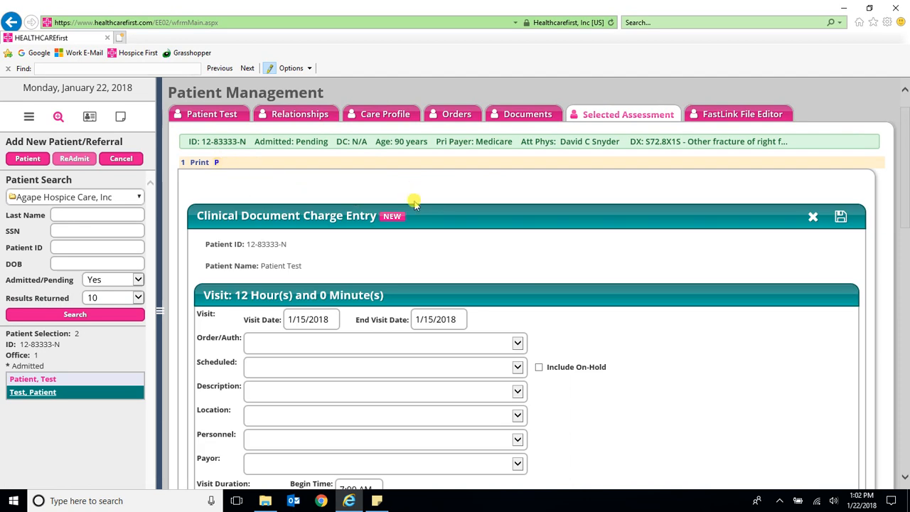
scroll(416, 206, down, 3)
scroll(416, 213, up, 1)
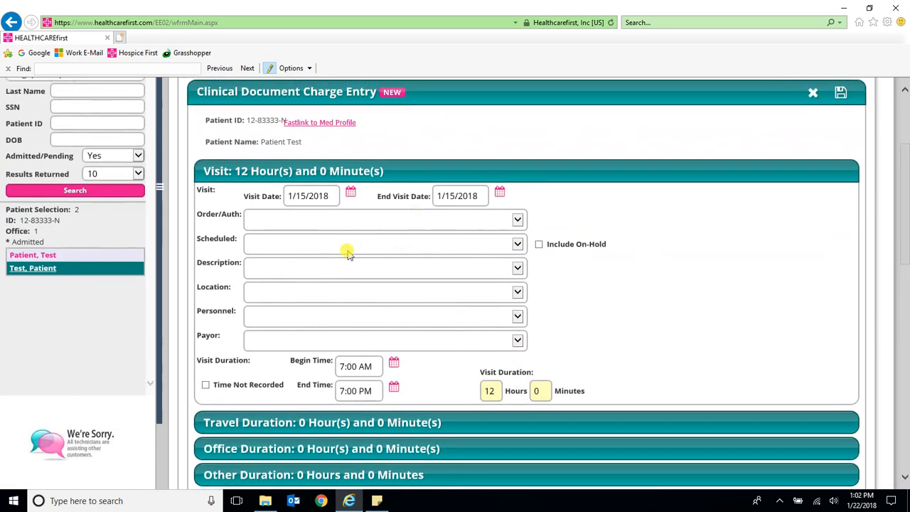
click(288, 273)
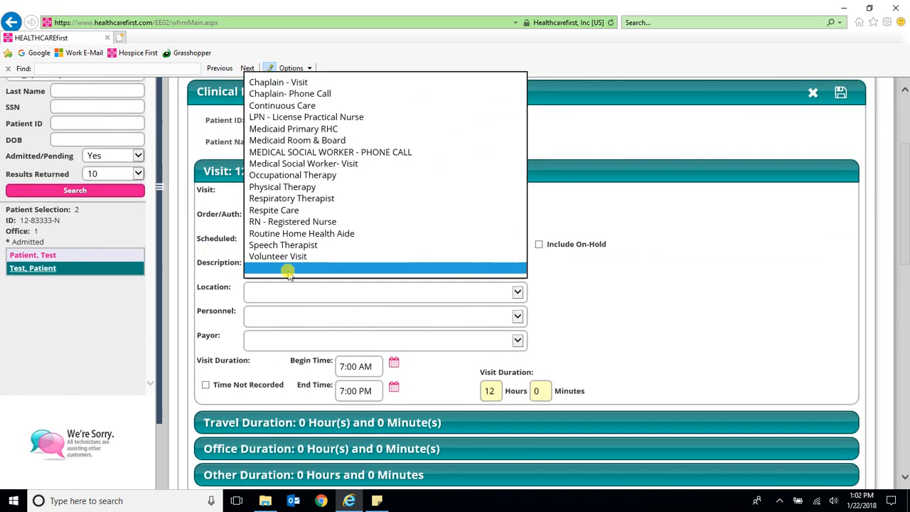
click(300, 105)
click(282, 294)
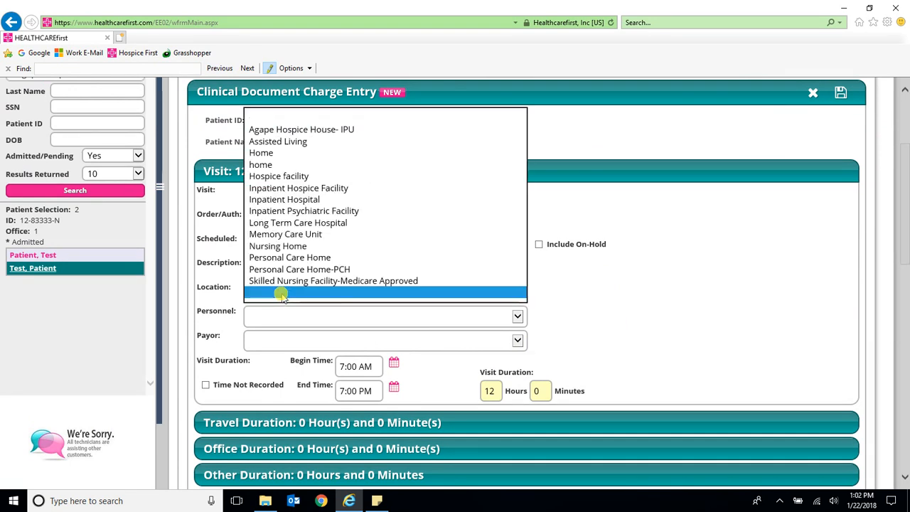
click(282, 141)
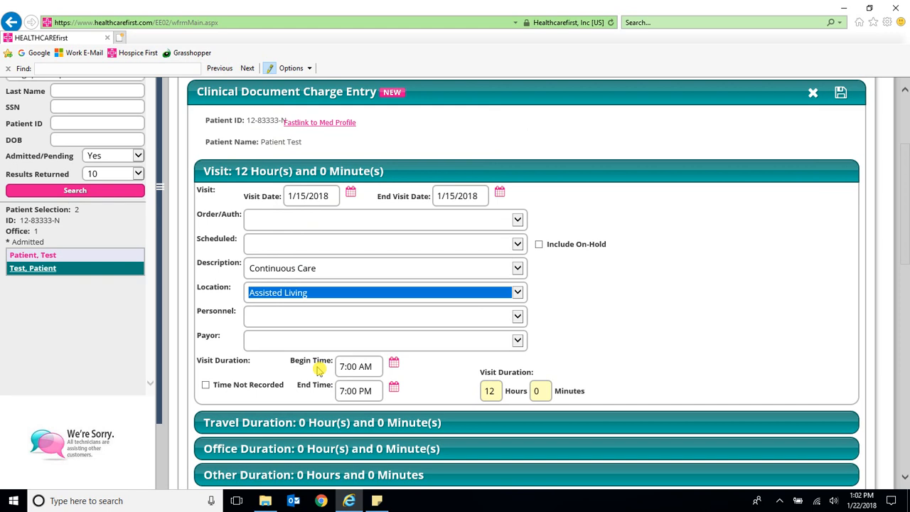
Step: Set Personnel to 'Services, Contracted' and save the charge entry
click(284, 318)
scroll(284, 318, up, 20)
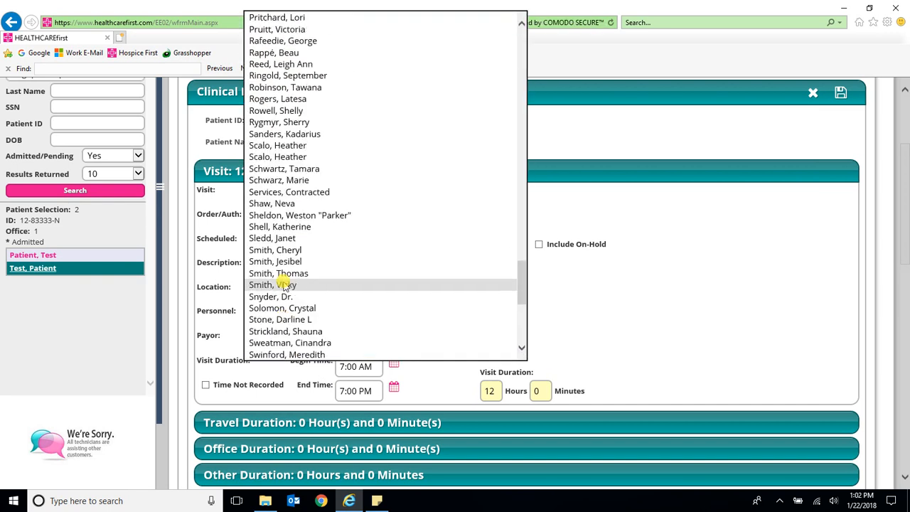
scroll(283, 287, up, 15)
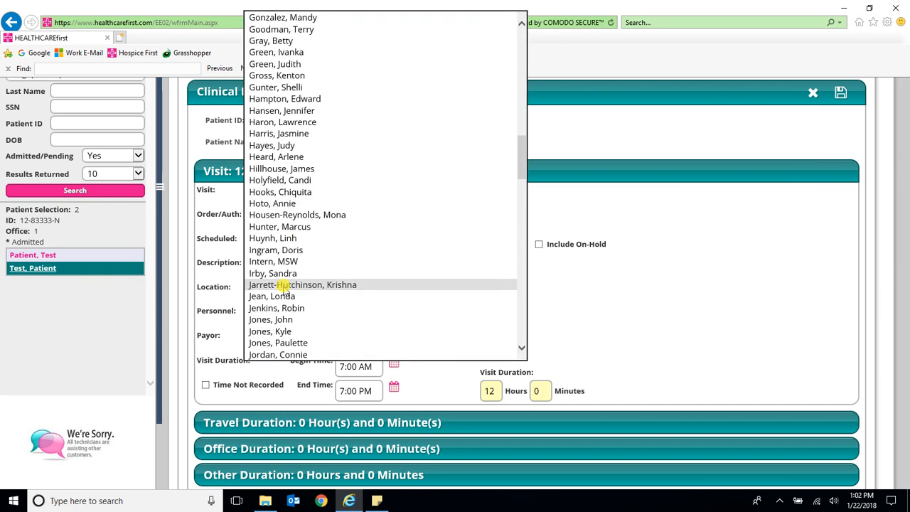
scroll(283, 287, up, 20)
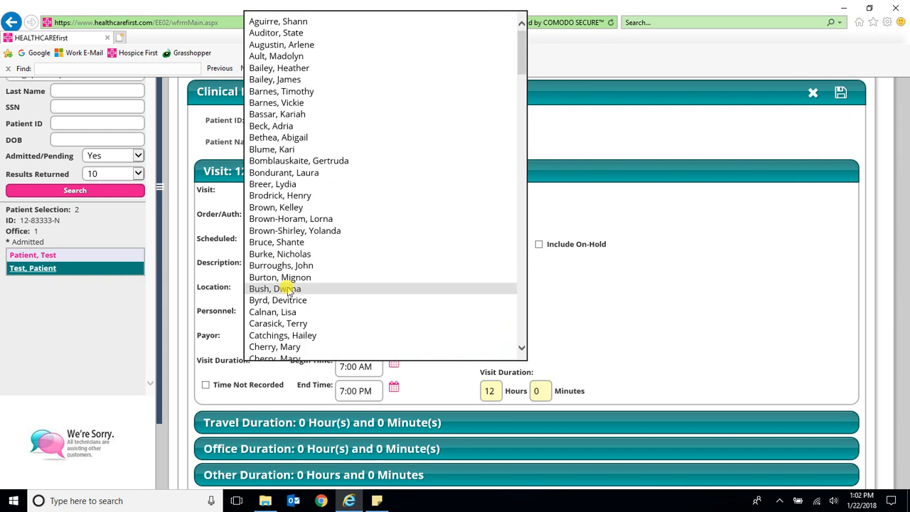
scroll(284, 270, down, 20)
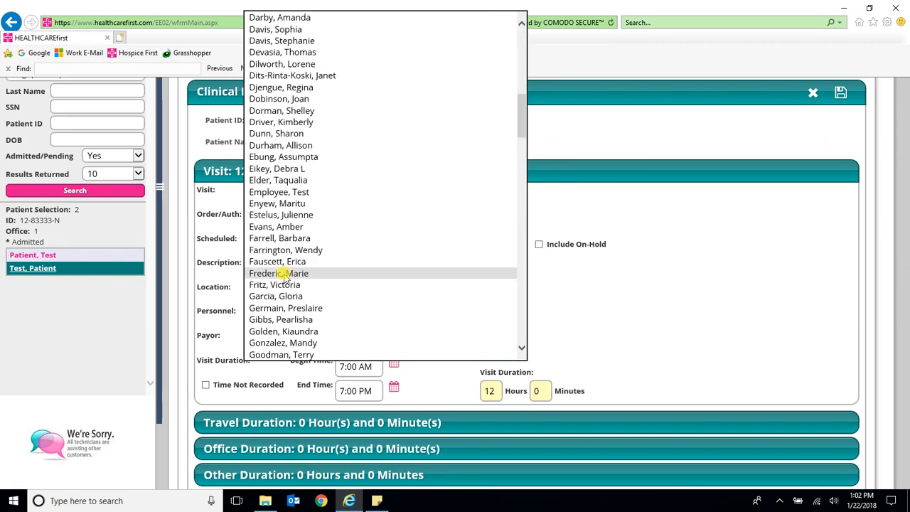
scroll(285, 276, down, 5)
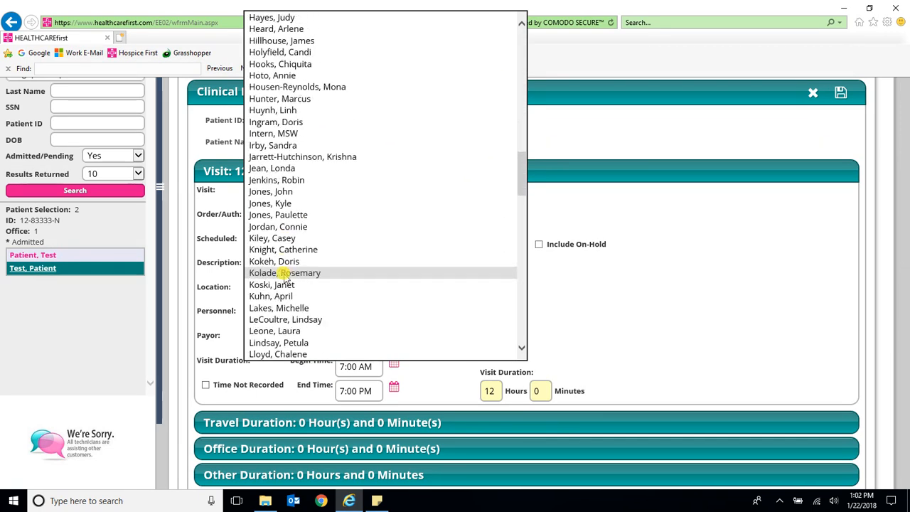
scroll(285, 276, down, 20)
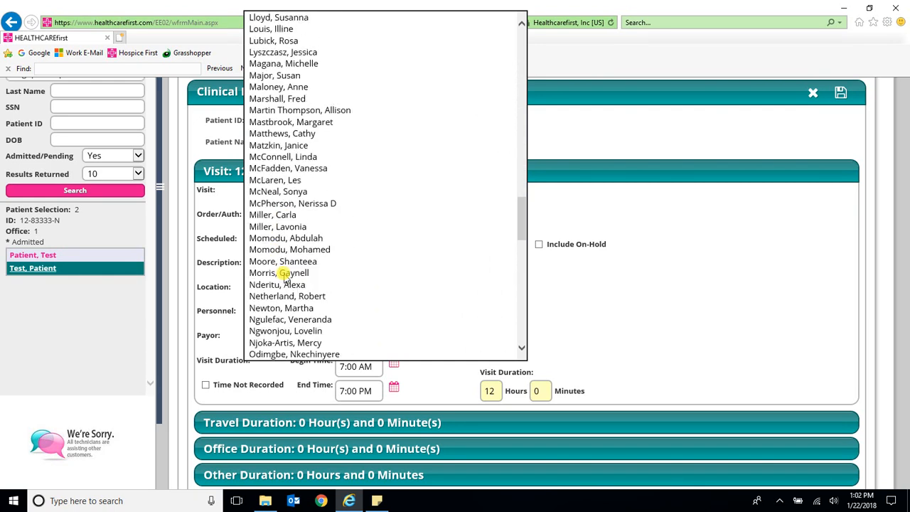
scroll(284, 276, down, 2)
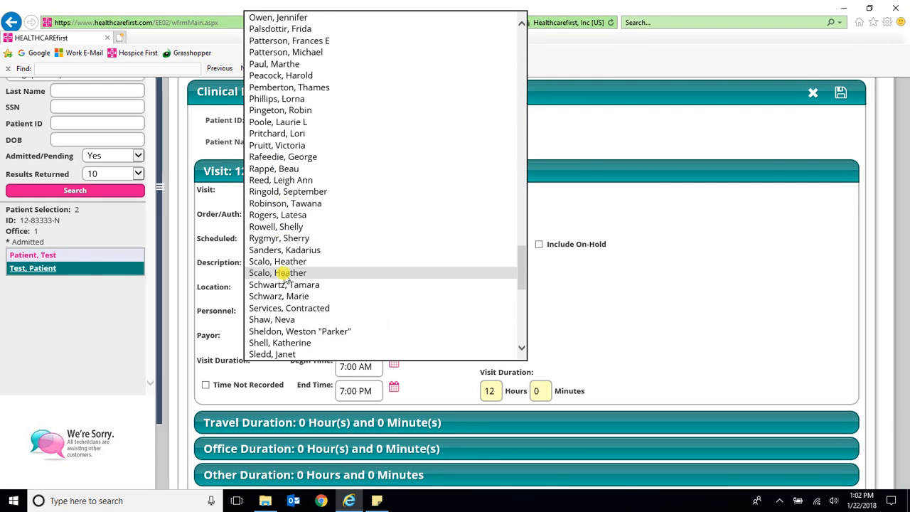
click(279, 309)
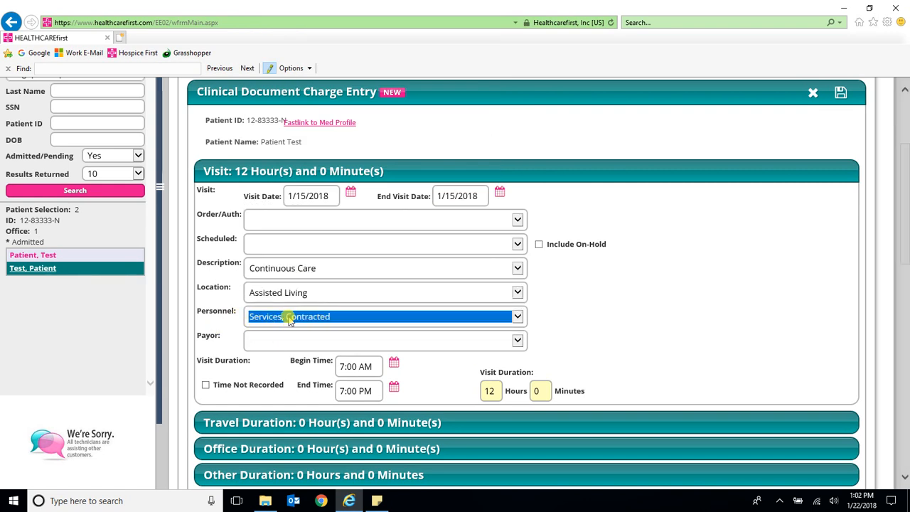
scroll(247, 147, up, 1)
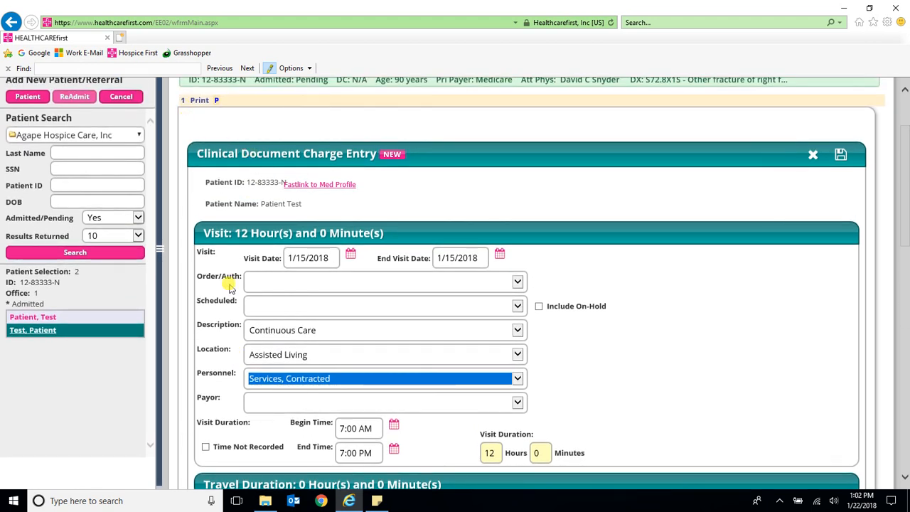
click(840, 156)
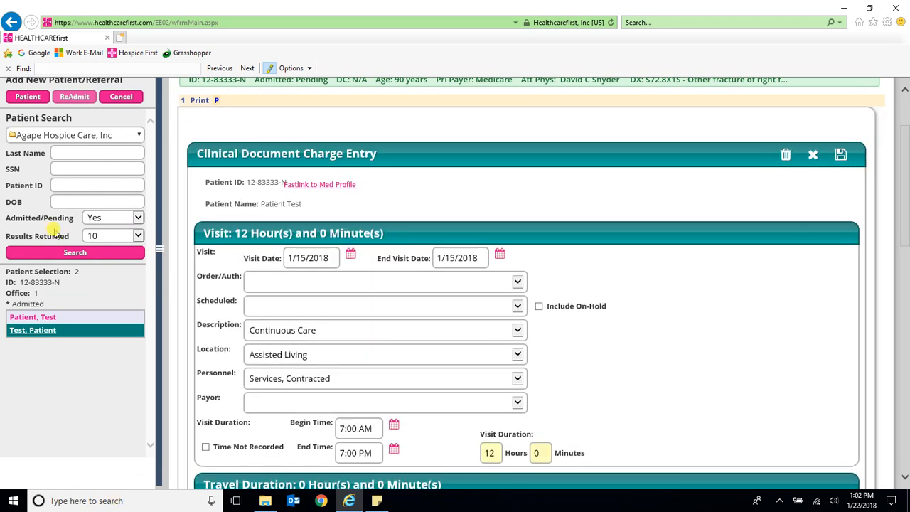
scroll(496, 179, up, 1)
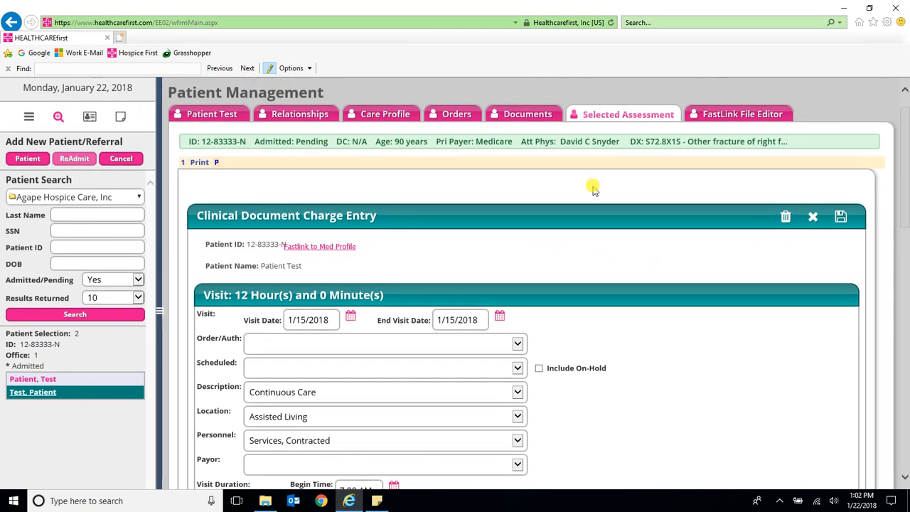
Step: Electronically sign and lock PRN Progress Note 660462, tick Completed, and save
click(534, 116)
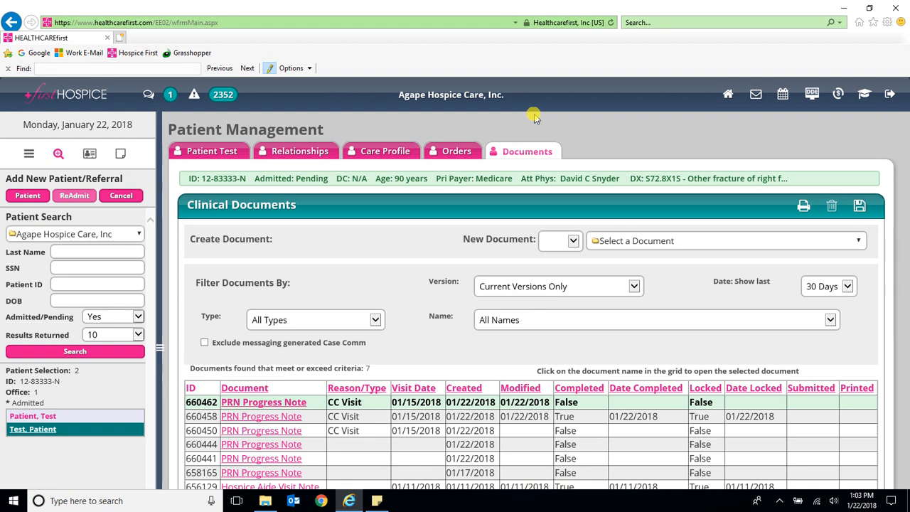
scroll(569, 163, down, 3)
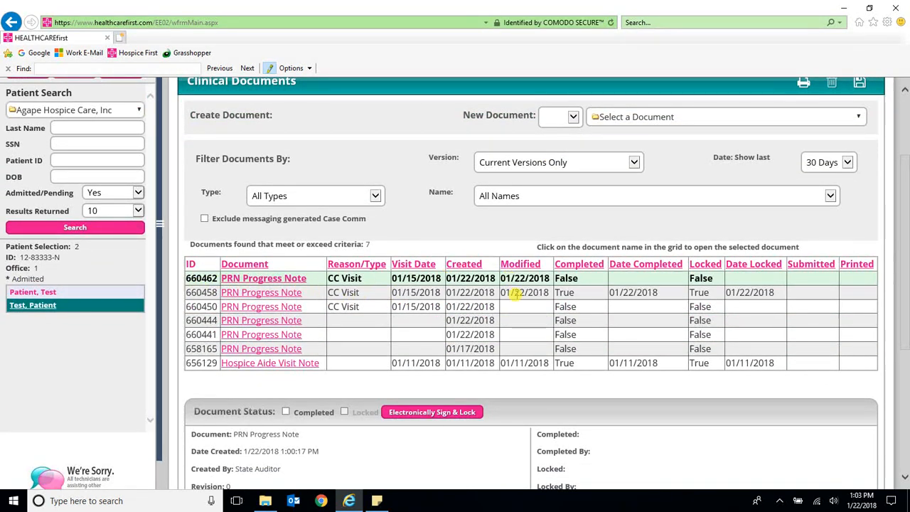
click(426, 417)
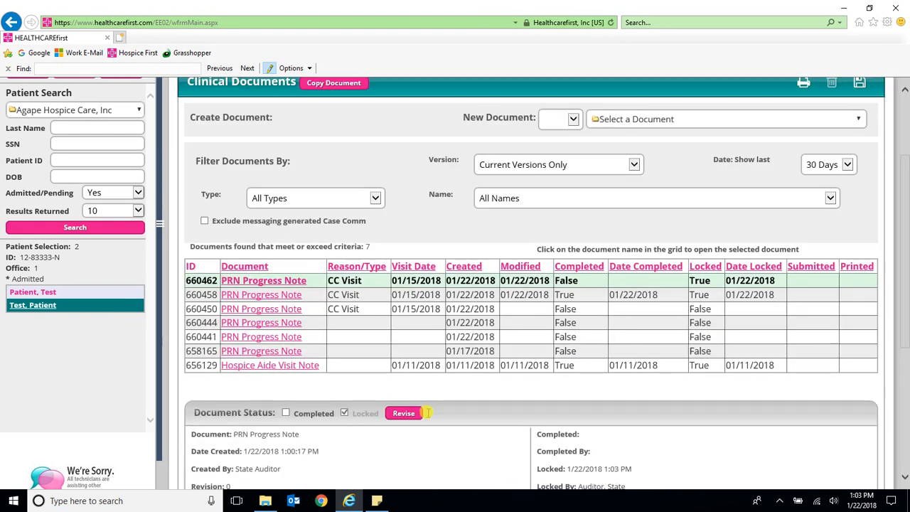
click(285, 412)
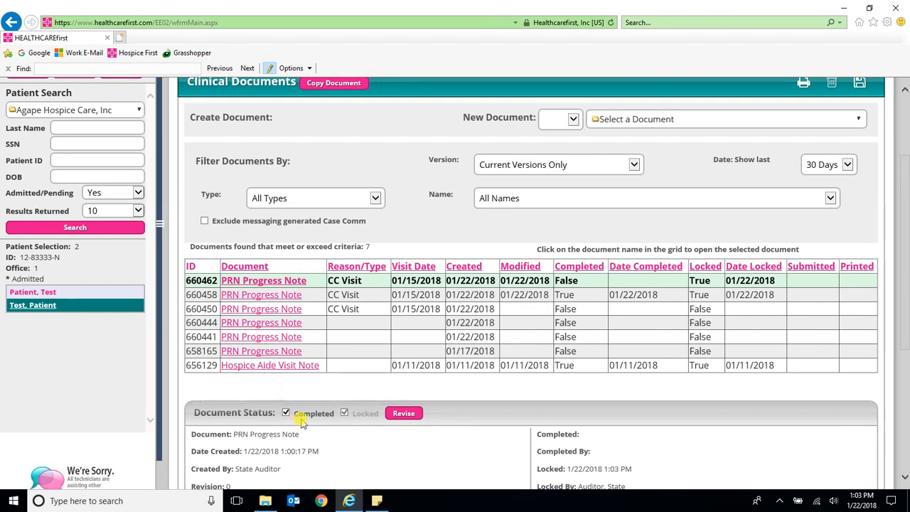
scroll(836, 262, up, 2)
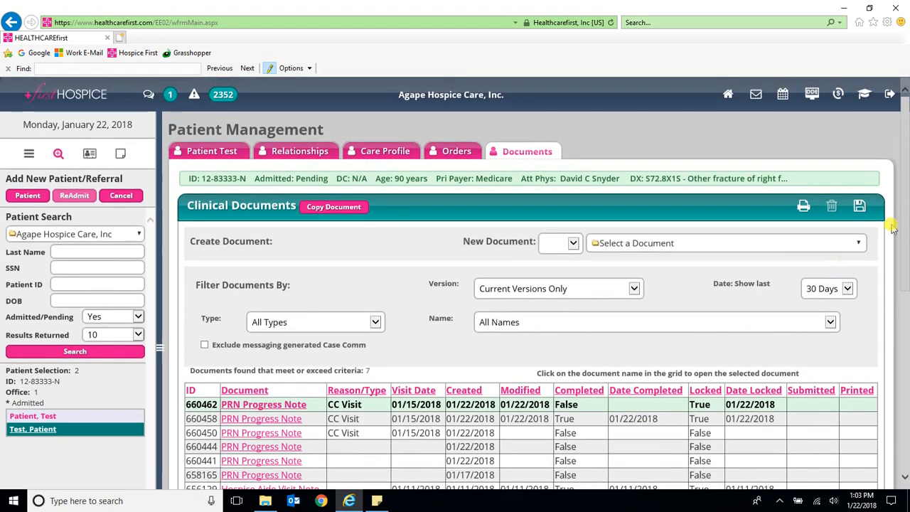
click(858, 207)
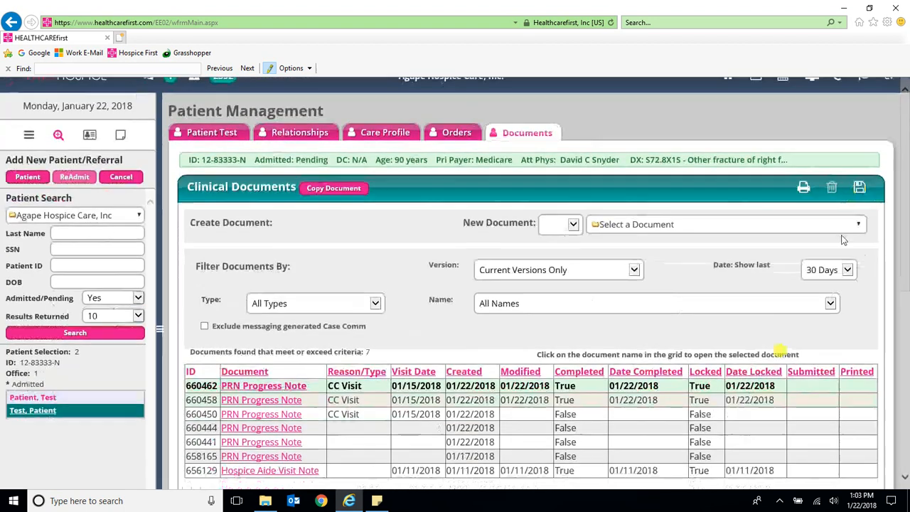
scroll(338, 419, down, 3)
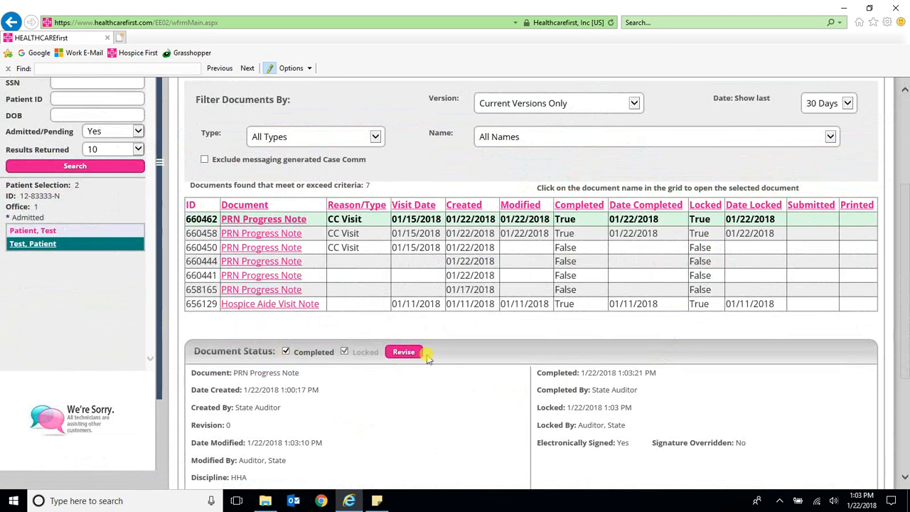
mouse_move(309, 353)
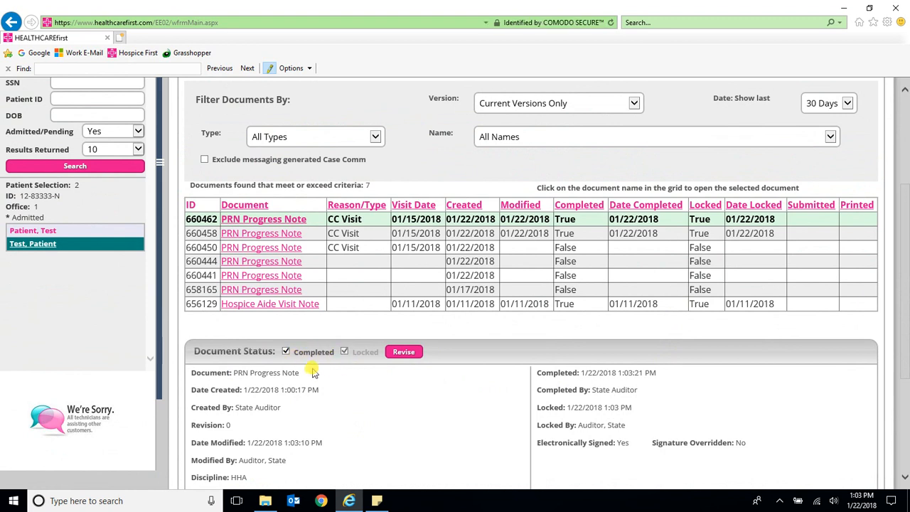
scroll(315, 374, up, 3)
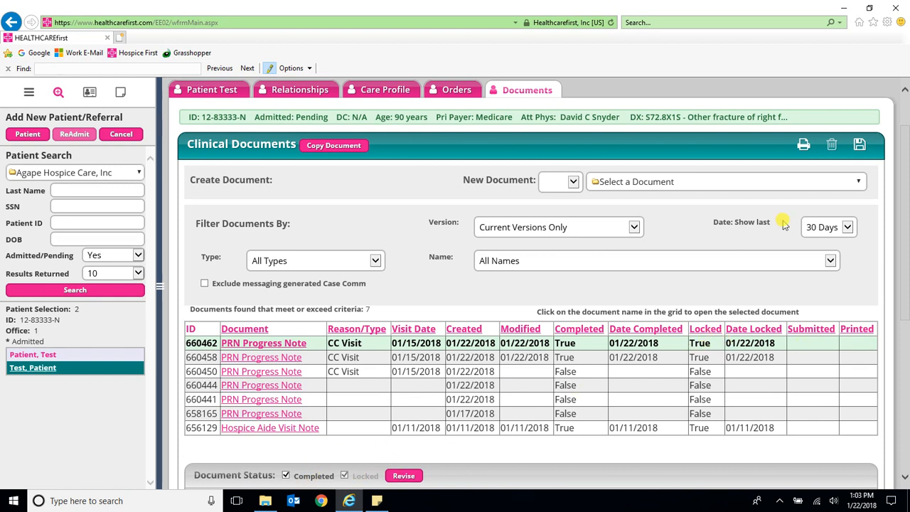
scroll(784, 224, down, 1)
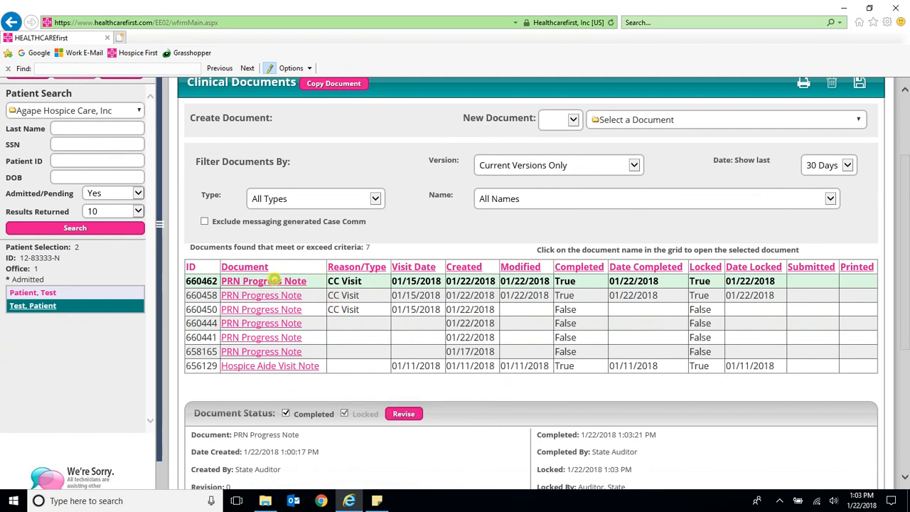
Step: Reopen PRN Progress Note 660462 to confirm it is view only, then review the Clinical Documents list
click(274, 280)
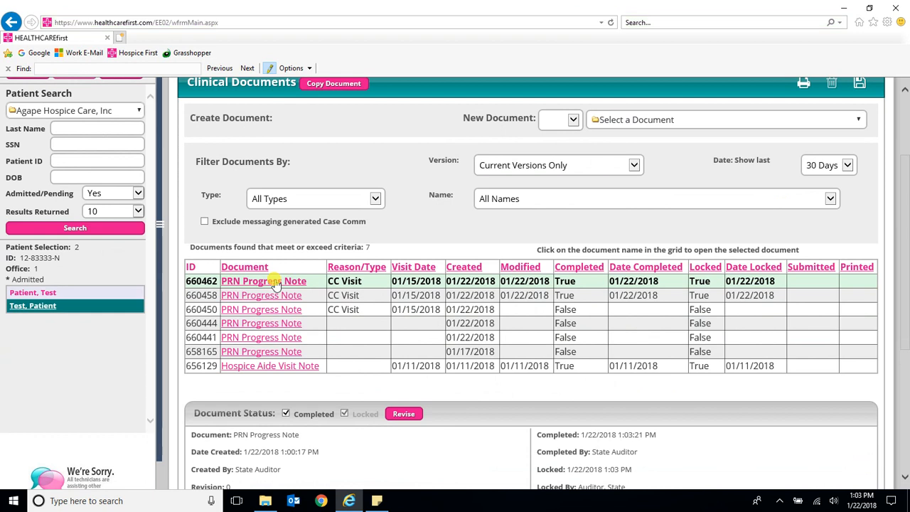
click(276, 283)
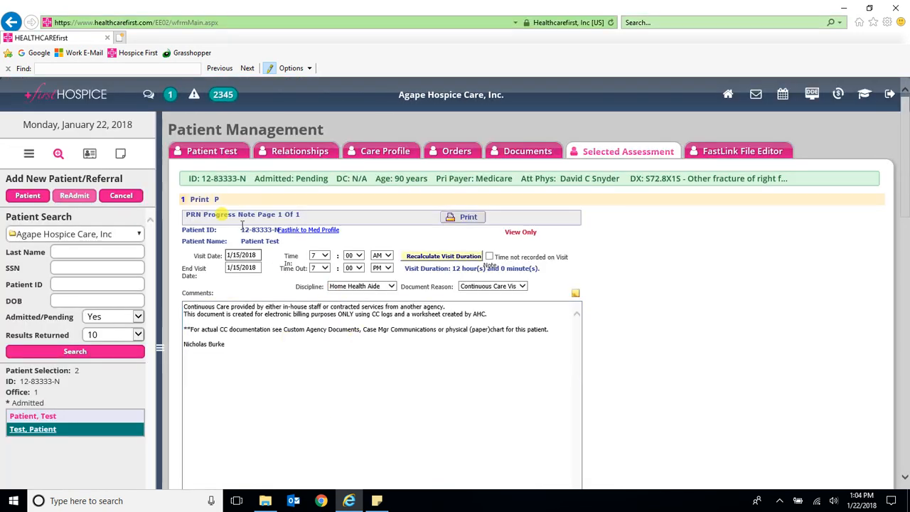
triple_click(539, 234)
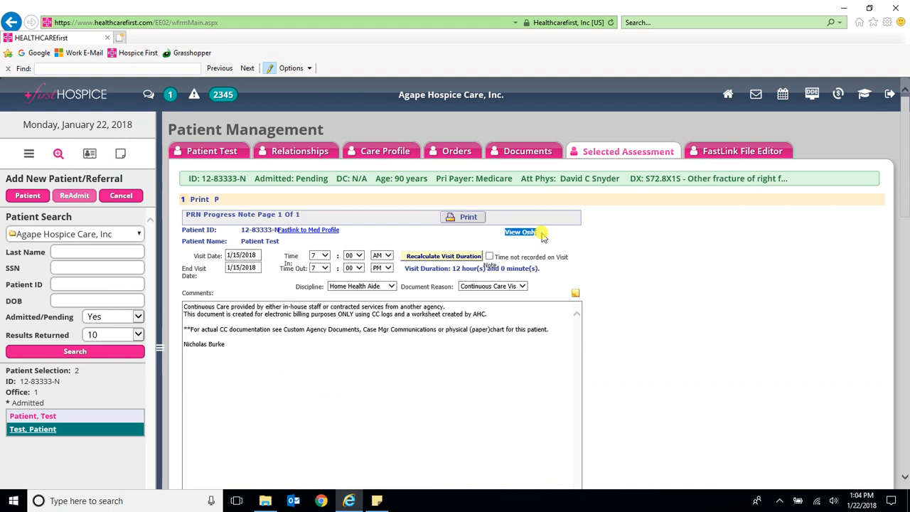
click(532, 153)
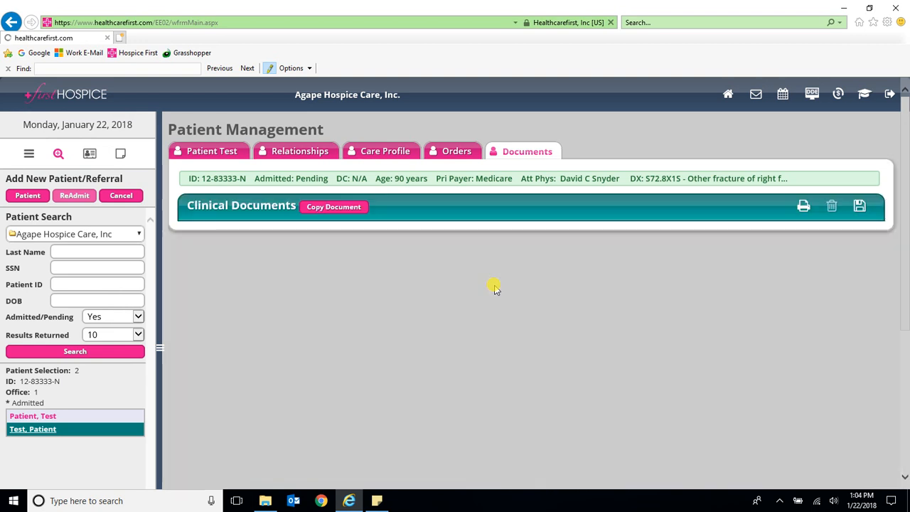
scroll(404, 279, down, 1)
scroll(404, 280, down, 1)
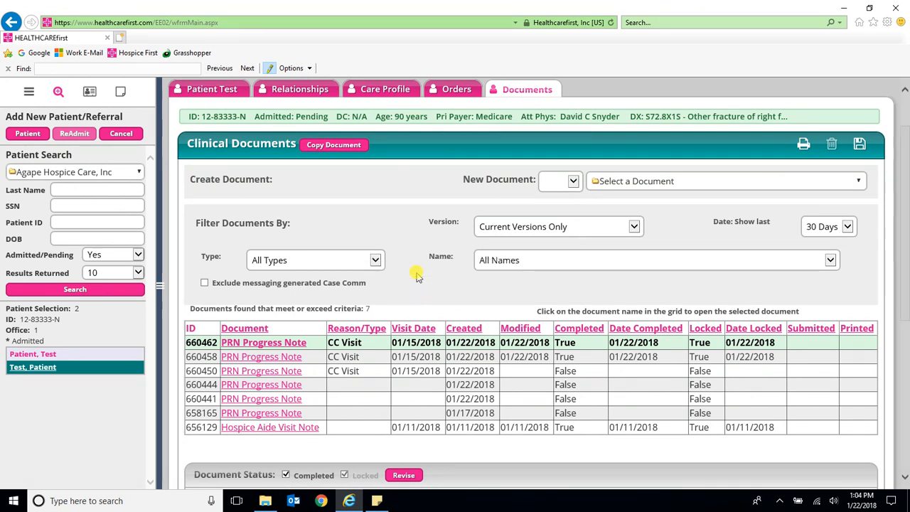
Step: Create another new SN PRN Progress Note
click(571, 183)
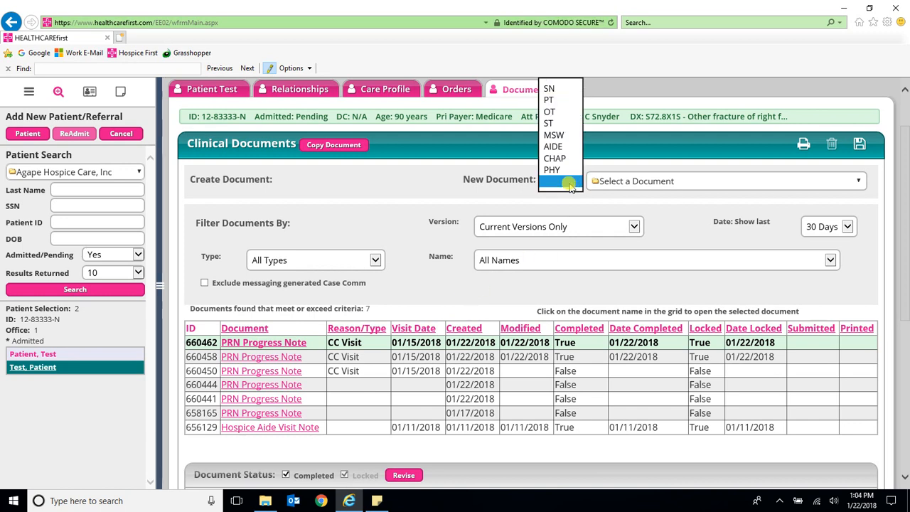
click(550, 91)
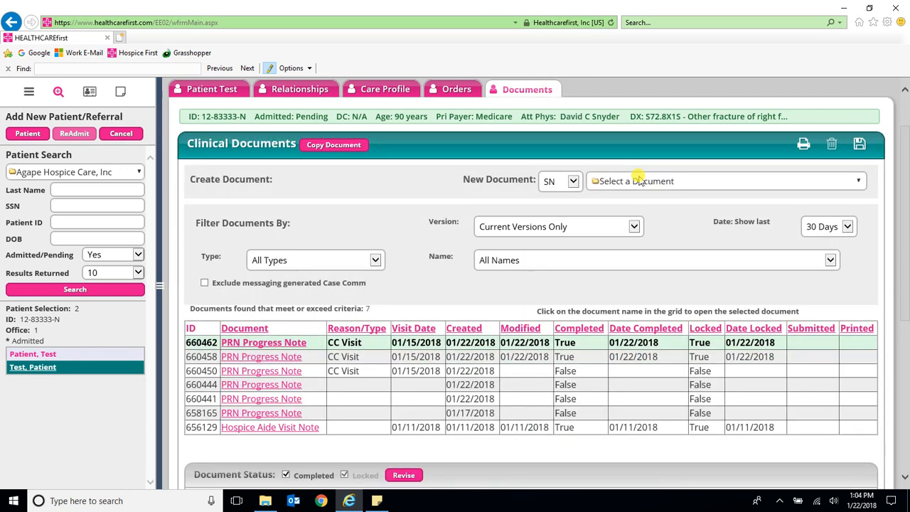
click(642, 180)
scroll(640, 421, down, 3)
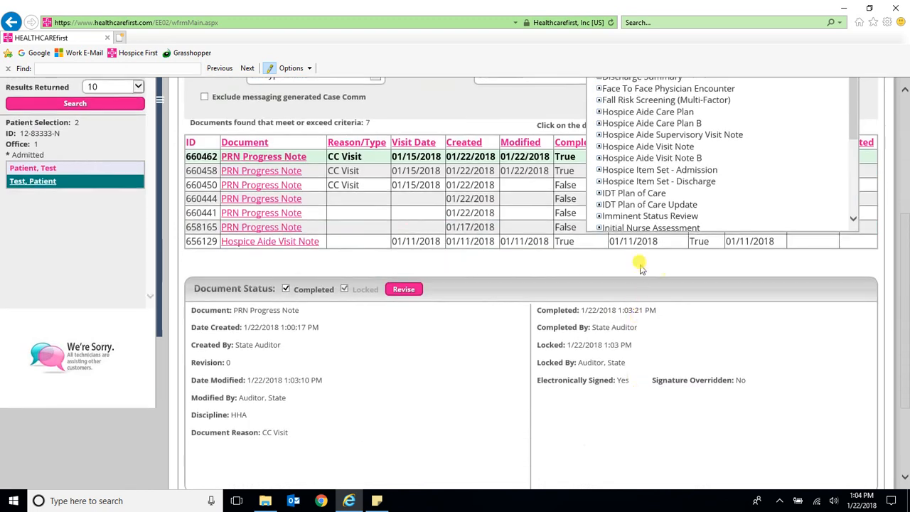
scroll(627, 185, down, 4)
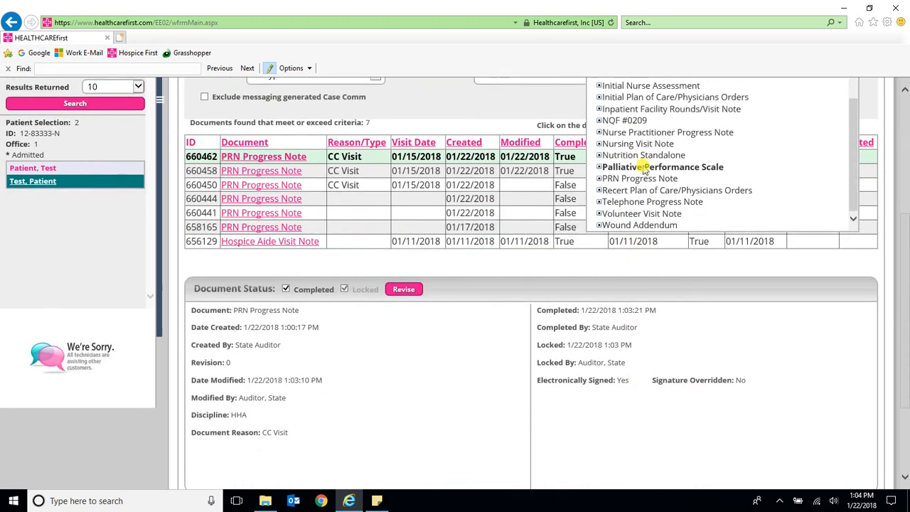
click(636, 183)
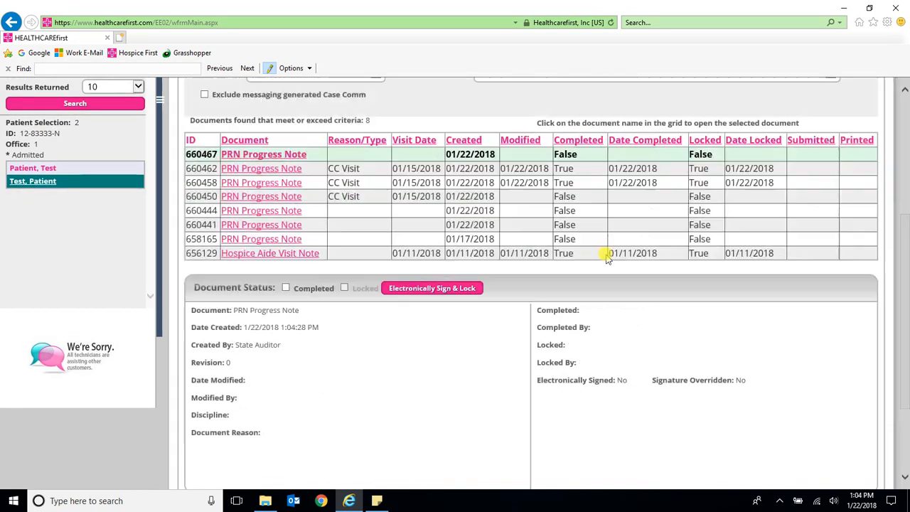
scroll(604, 260, up, 3)
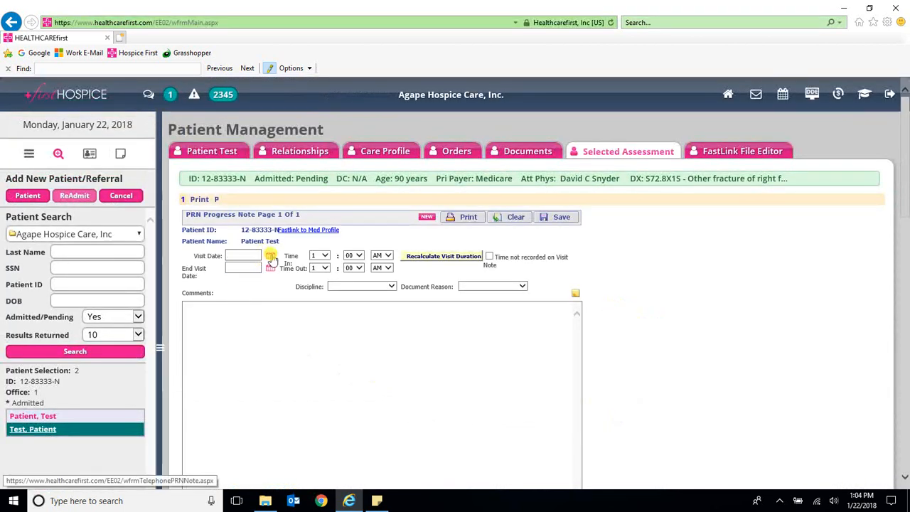
Step: Set Visit Date 1/15/2018, Time In 7:00 PM, Time Out 11:59 PM, and calculate the duration
click(271, 258)
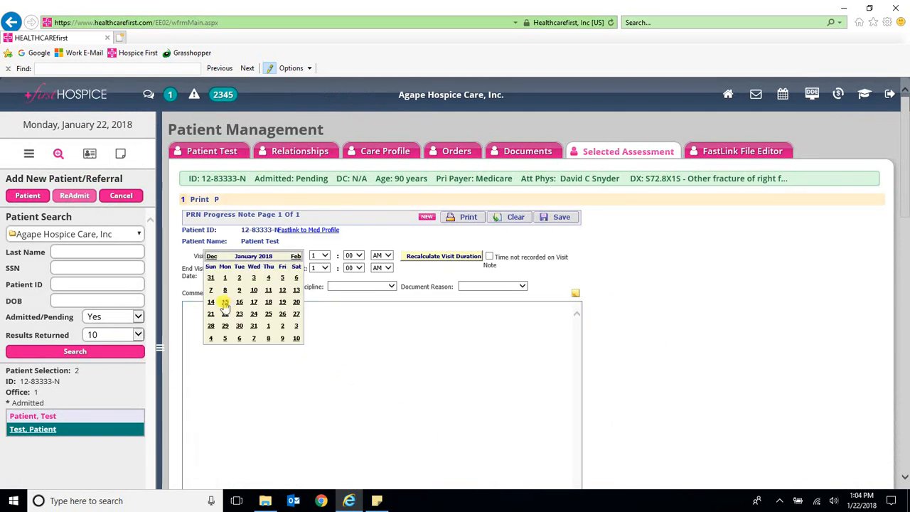
click(225, 302)
click(320, 255)
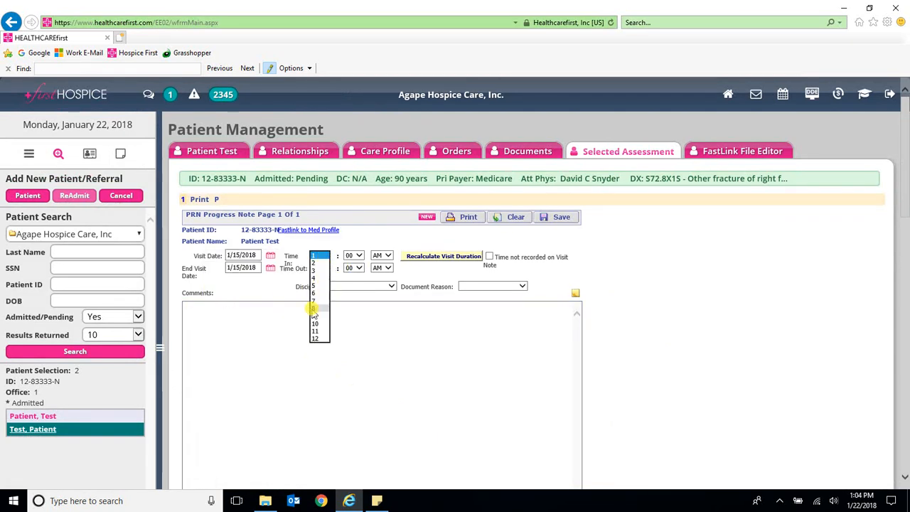
click(313, 300)
click(381, 255)
click(378, 271)
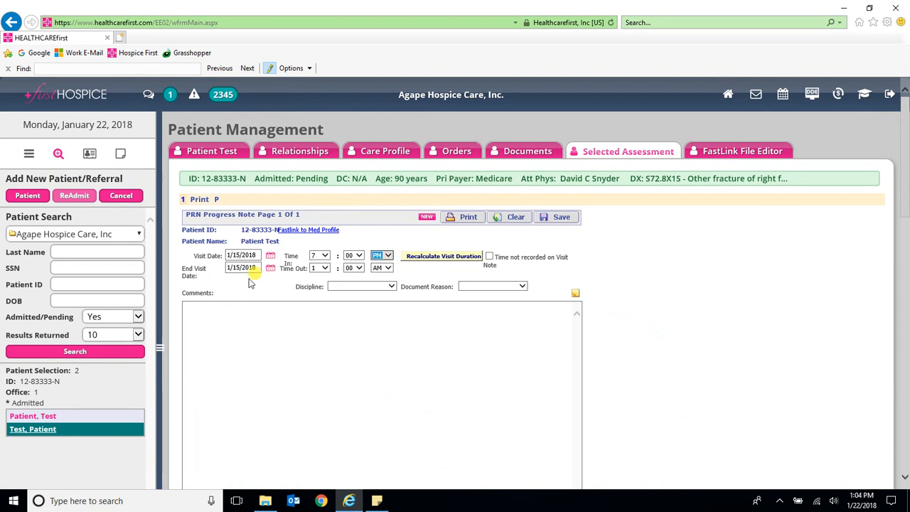
click(320, 268)
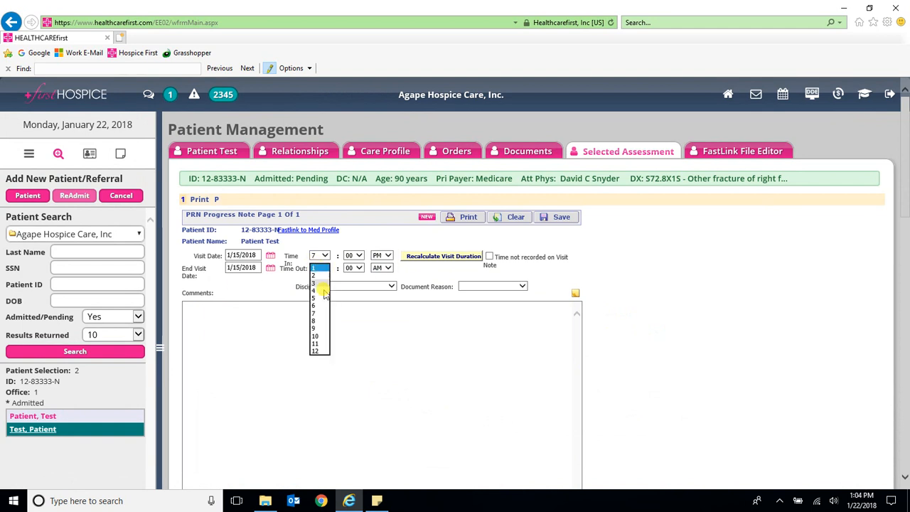
click(317, 344)
click(353, 255)
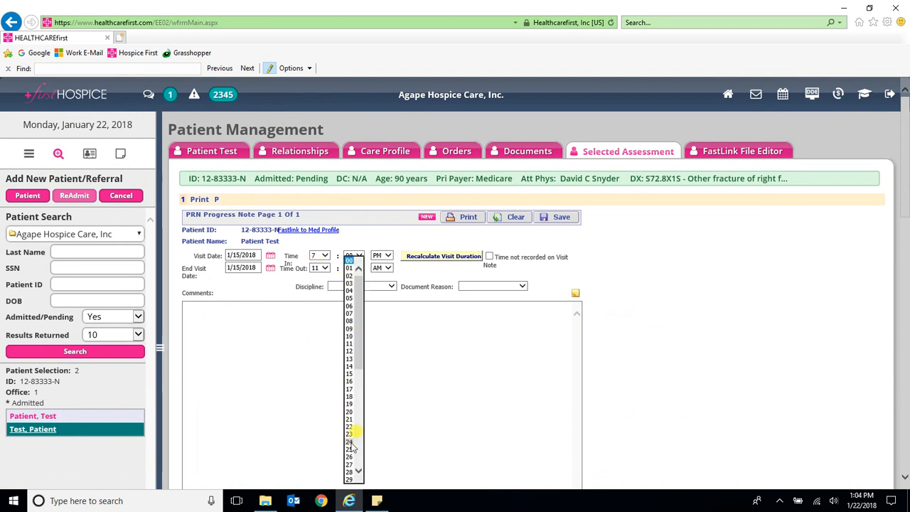
scroll(351, 446, down, 10)
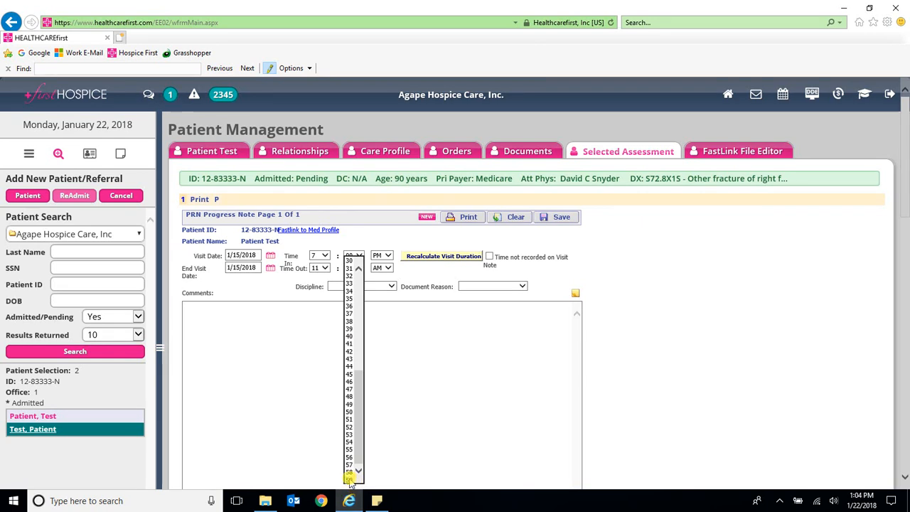
click(349, 480)
click(382, 268)
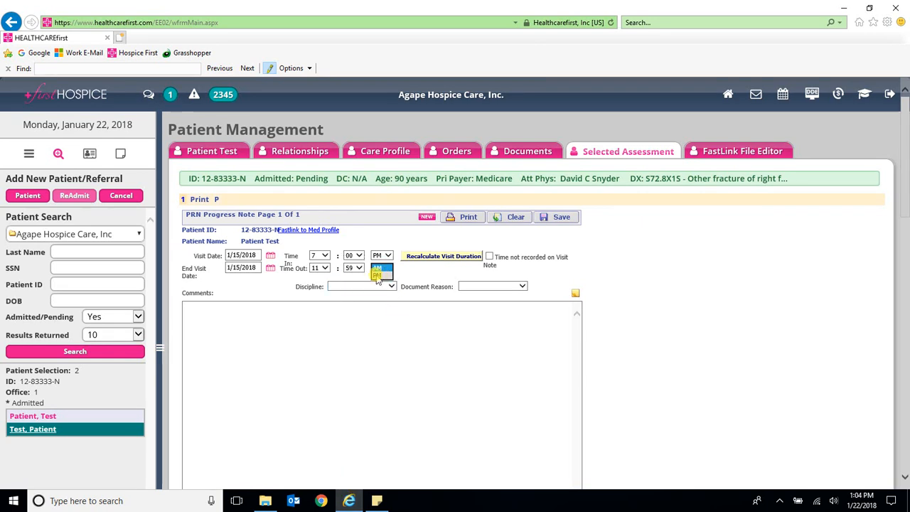
click(376, 276)
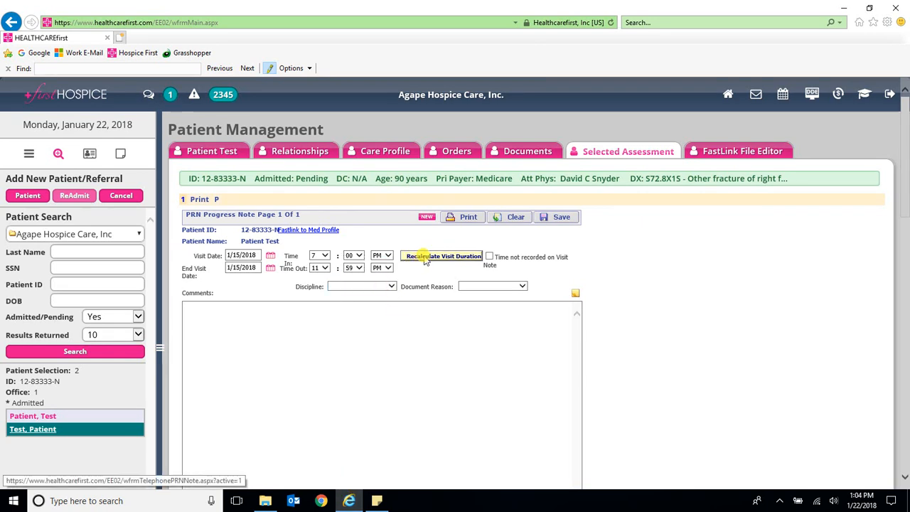
click(425, 258)
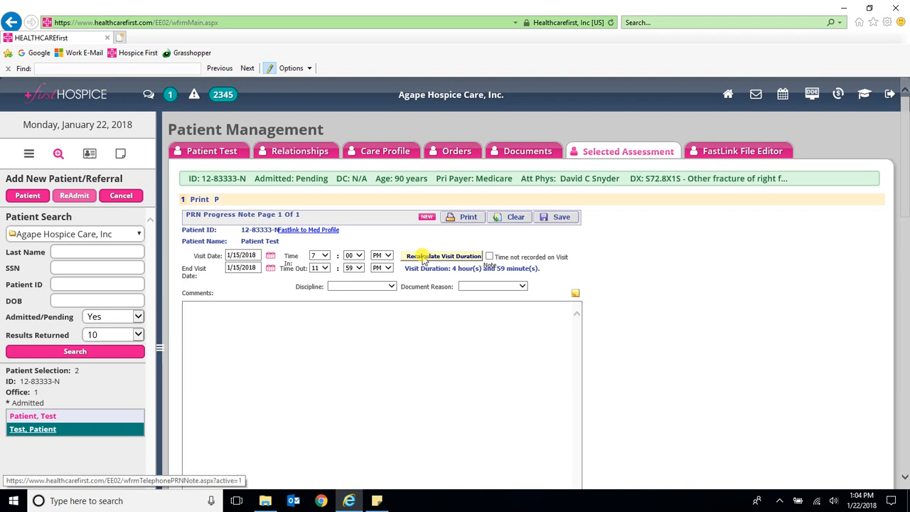
Step: Try Time Out 12:00 AM and recalculate, which yields a negative −19-hour duration
click(322, 268)
click(319, 273)
click(353, 267)
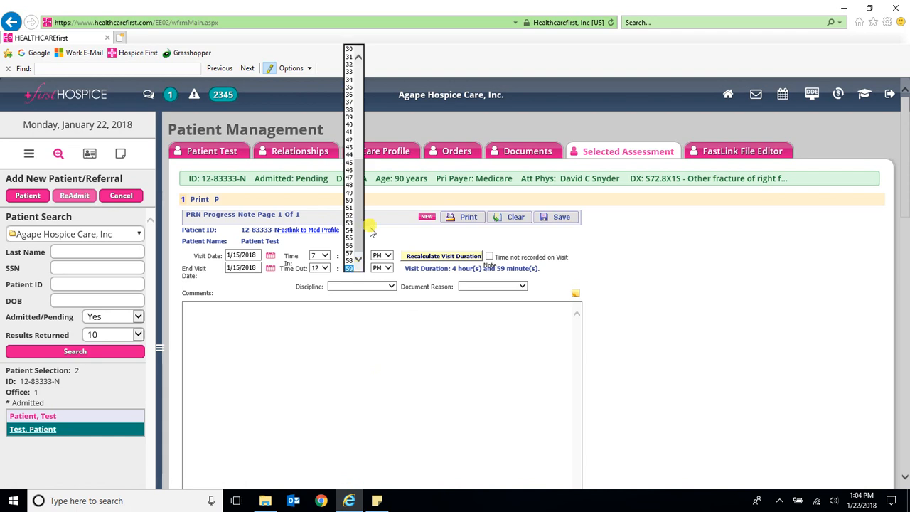
drag(355, 165, 349, 51)
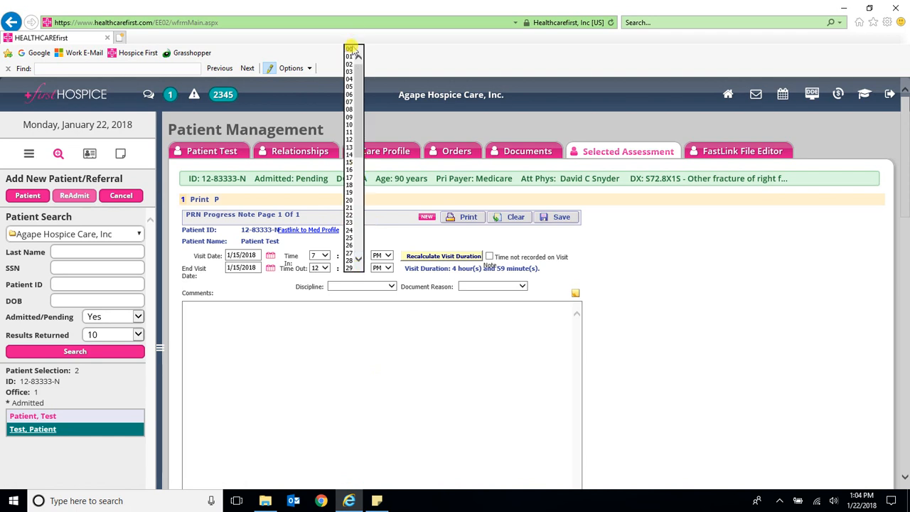
click(351, 49)
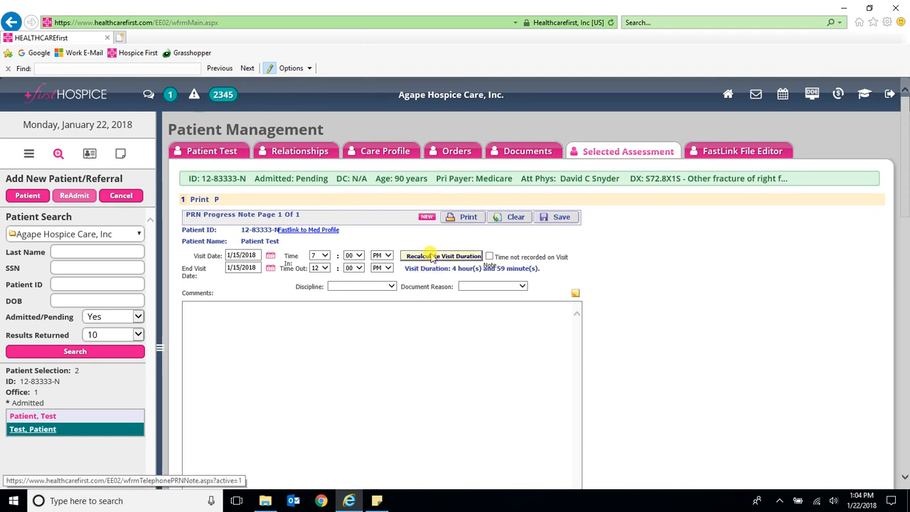
click(433, 257)
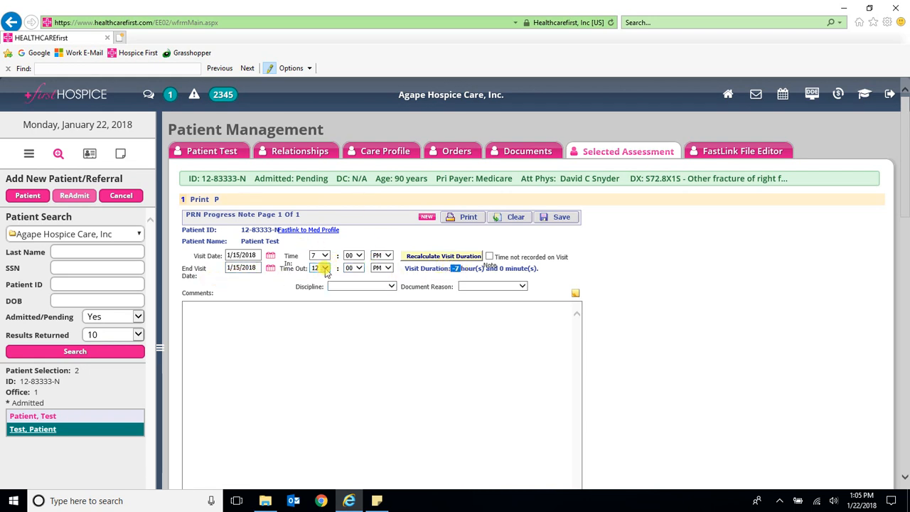
click(382, 267)
click(379, 278)
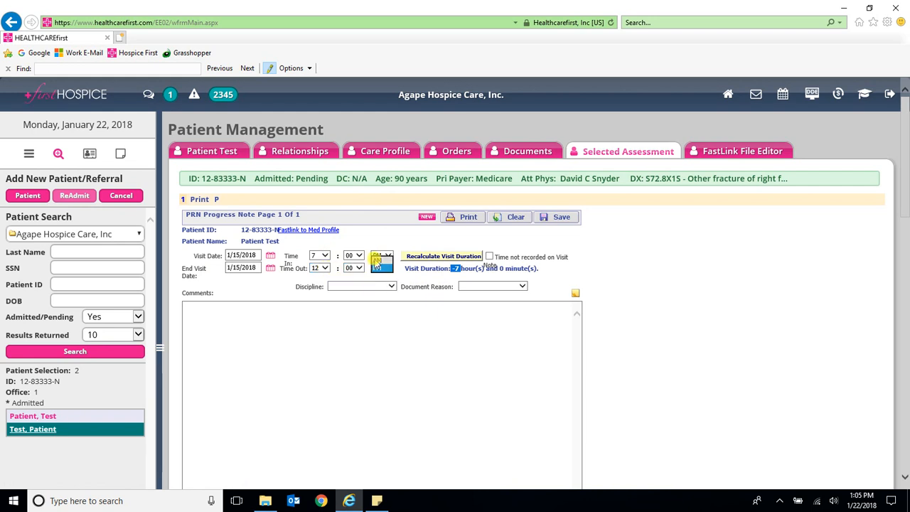
click(417, 257)
double_click(458, 268)
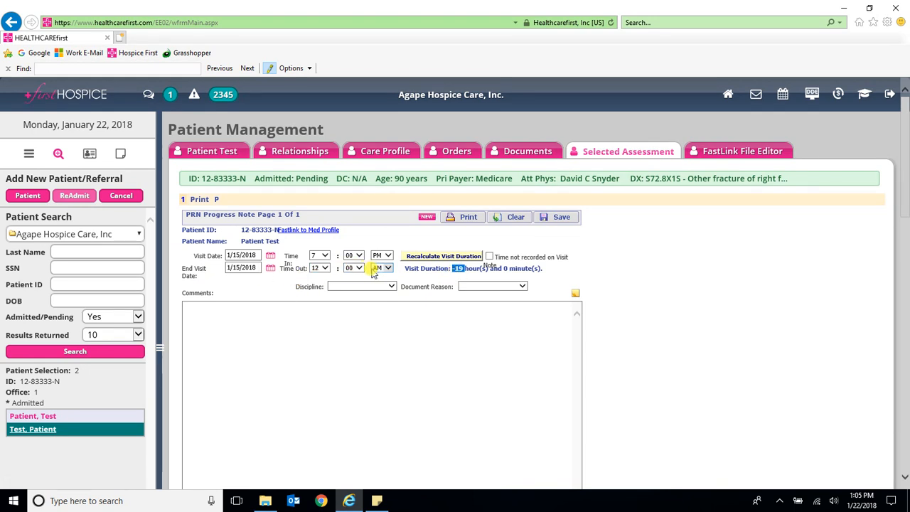
Step: Restore Time Out to 11:59 PM and recalculate to 4 hours 59 minutes
click(320, 268)
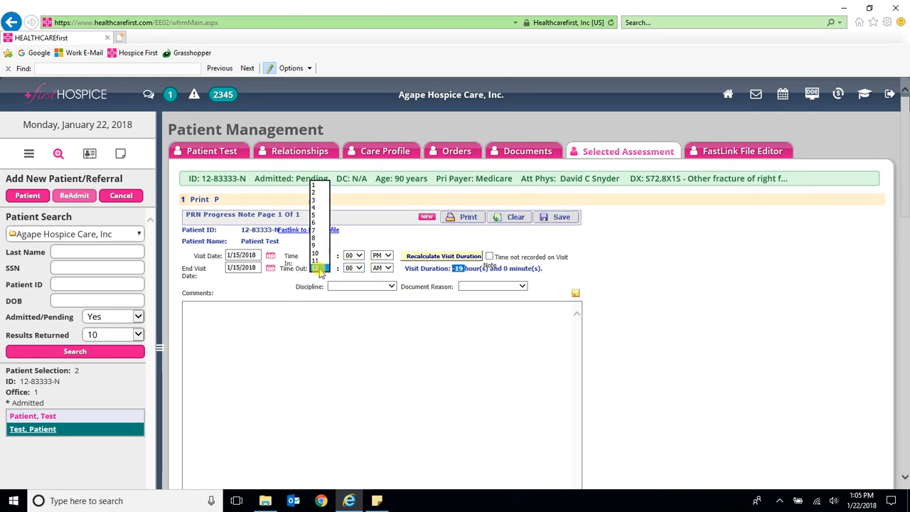
click(320, 256)
click(354, 270)
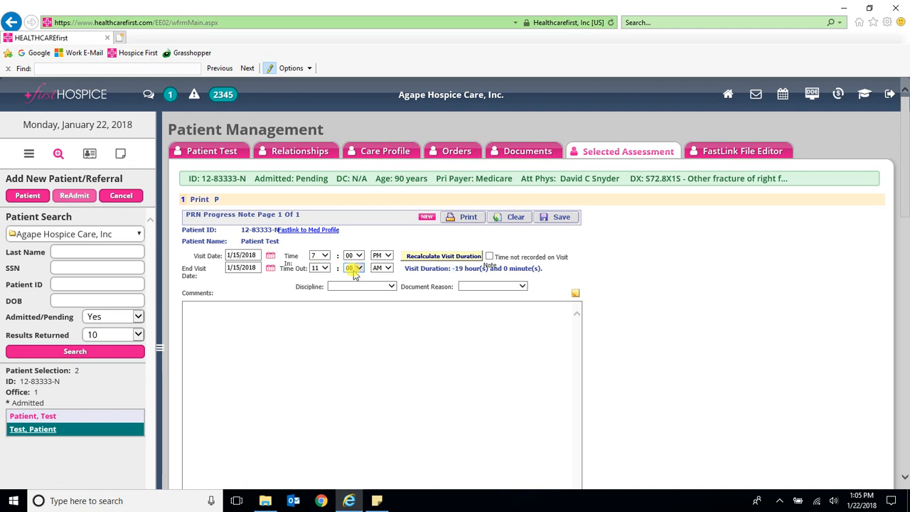
click(354, 270)
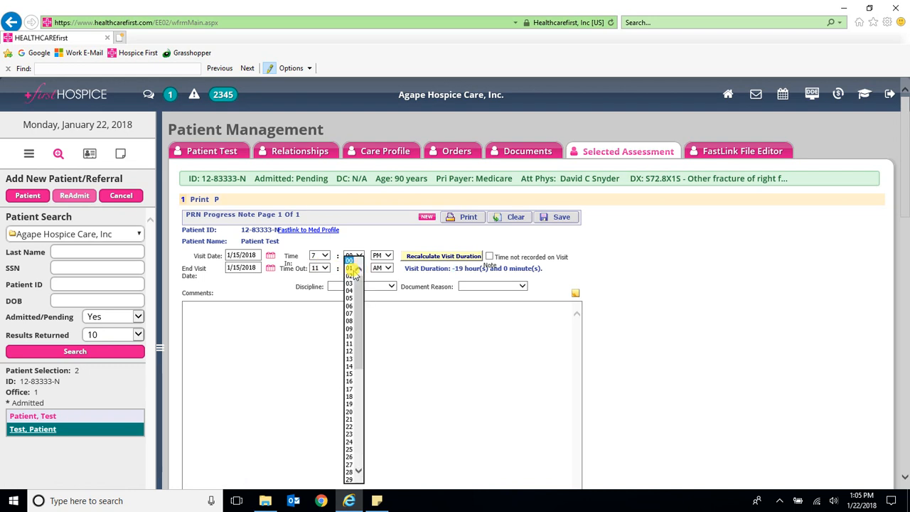
click(366, 285)
click(366, 329)
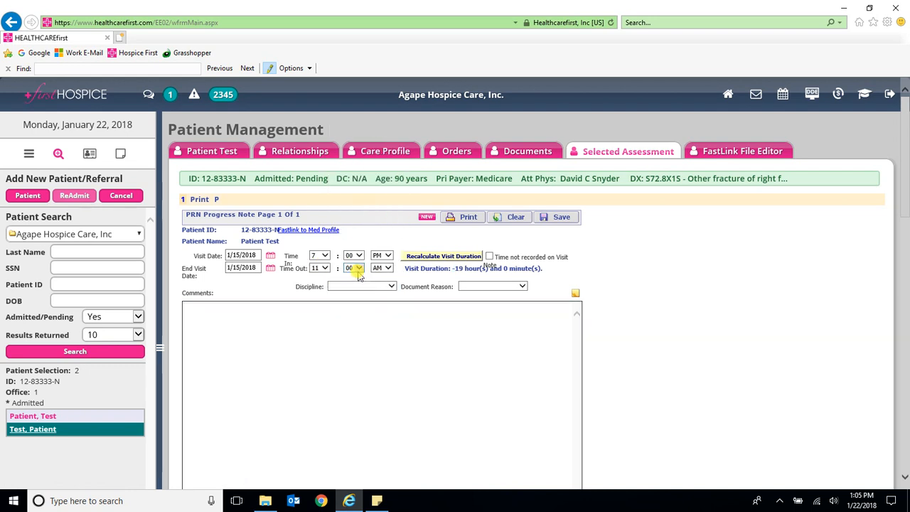
click(358, 271)
drag(358, 285, 356, 410)
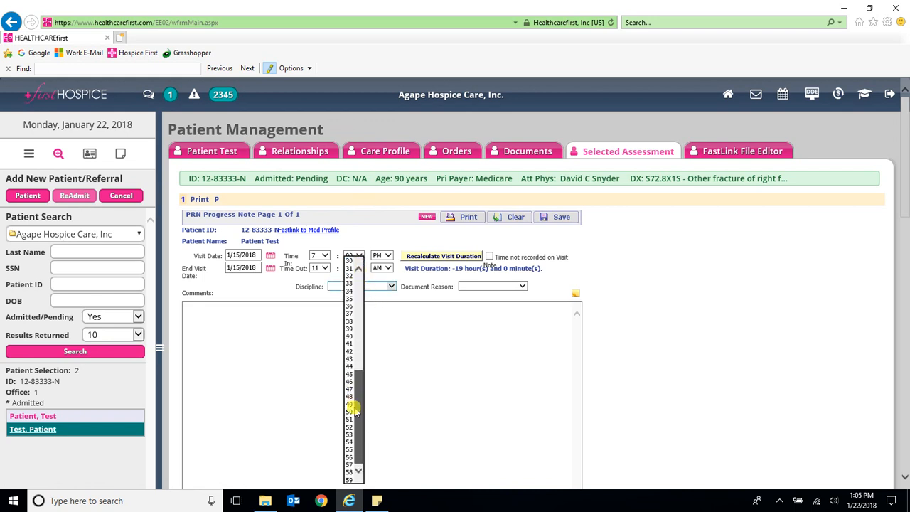
click(349, 479)
click(384, 269)
click(385, 283)
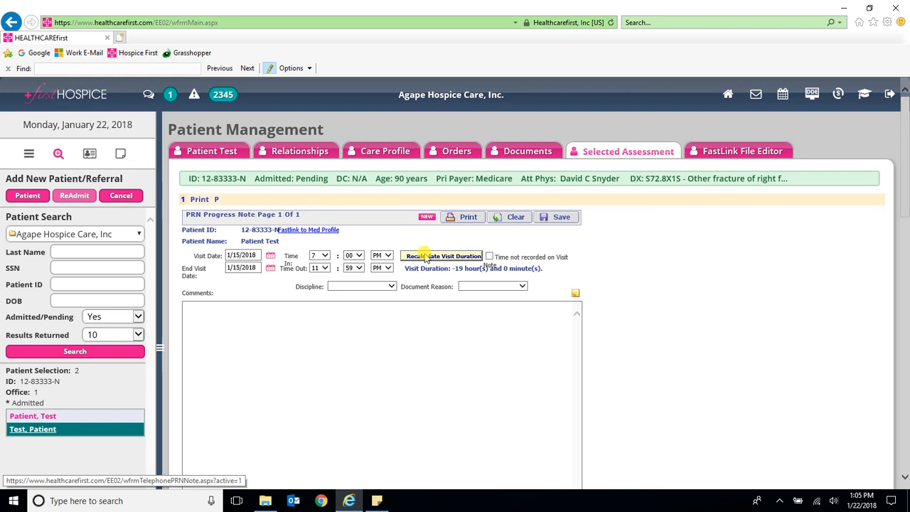
click(425, 258)
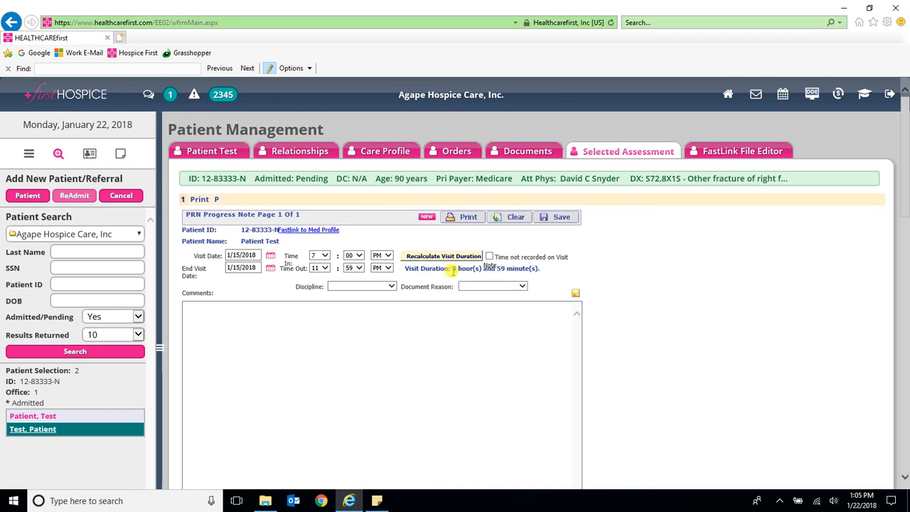
Step: Choose Licensed Practical Nurse as discipline and Continuous Care Visit as the document reason
click(370, 286)
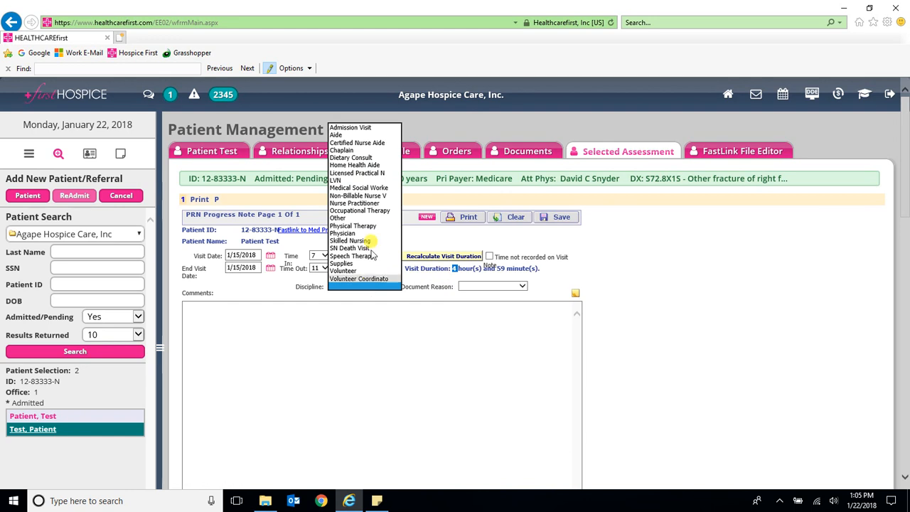
click(370, 172)
click(470, 286)
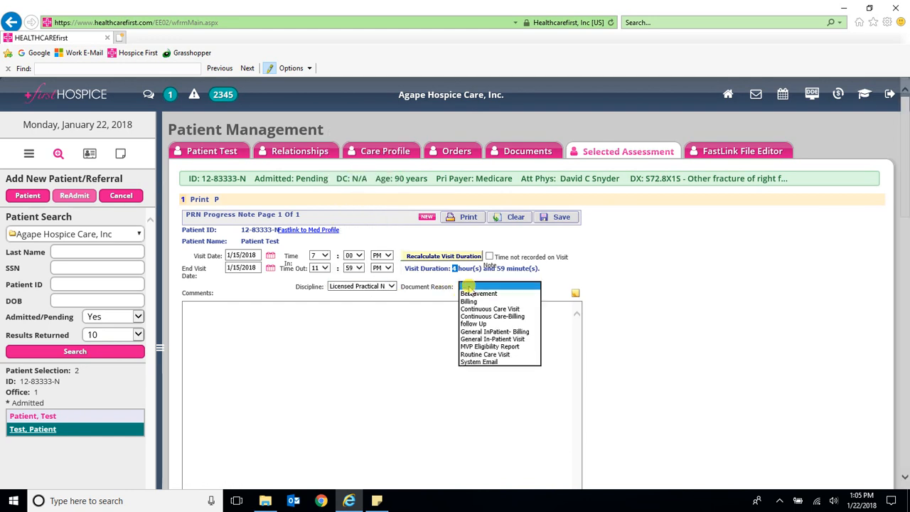
click(486, 311)
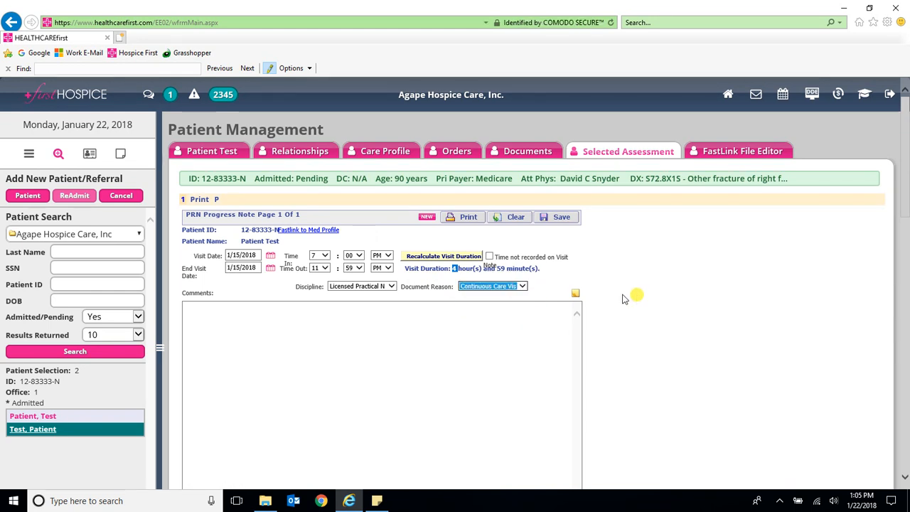
Step: Add the 'CC - Continuous Care- Billing' narrative to Comments and save the progress note
click(575, 293)
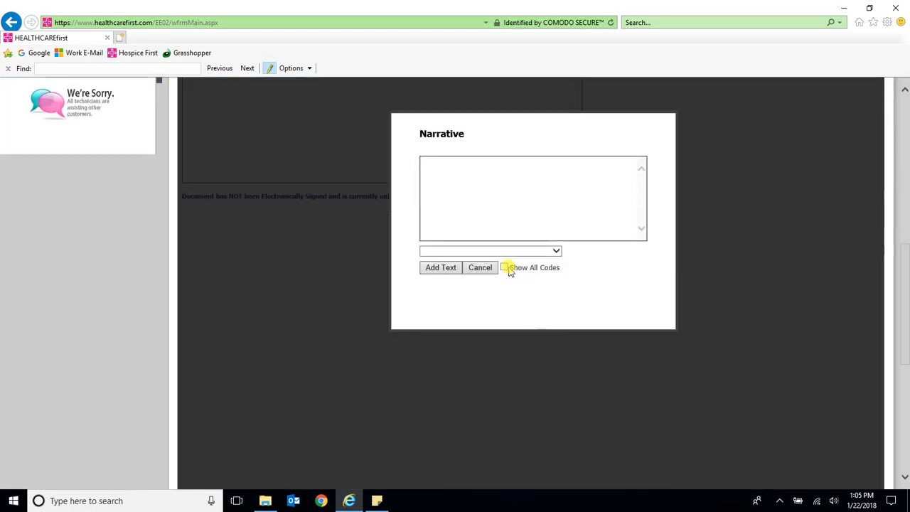
click(504, 252)
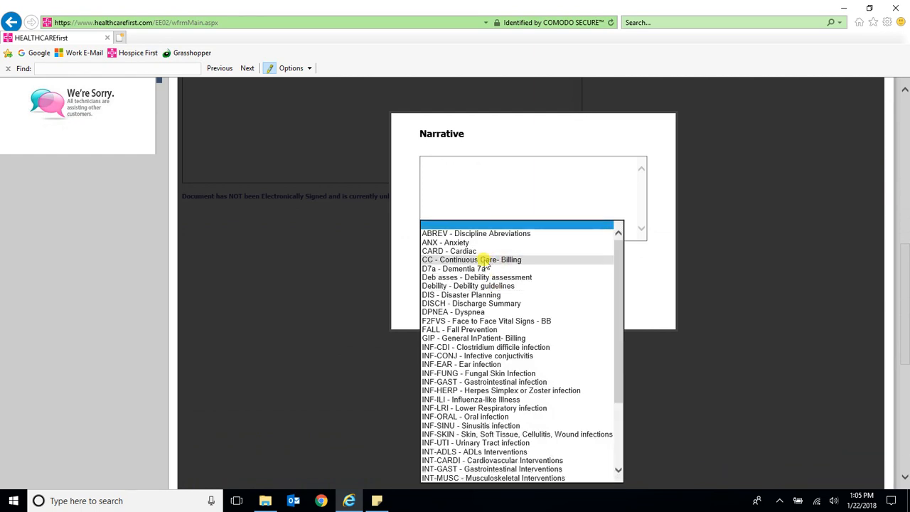
click(488, 259)
click(441, 267)
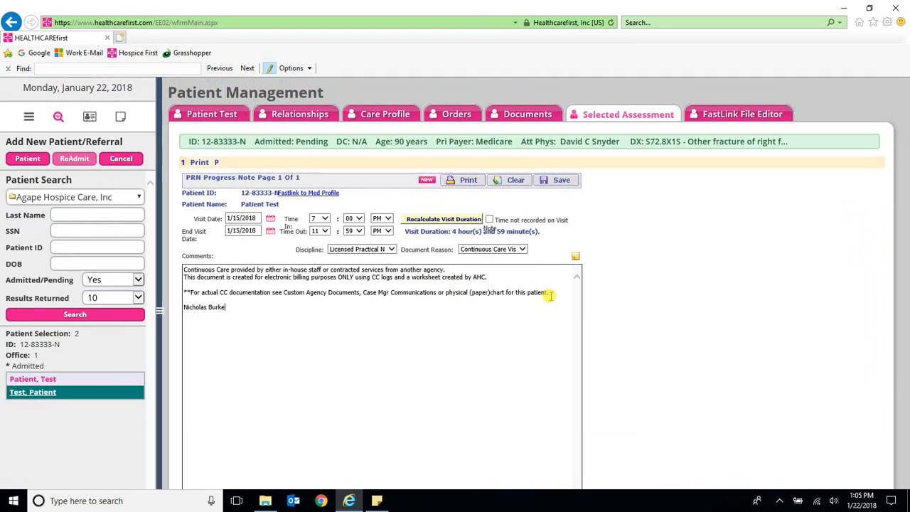
click(559, 181)
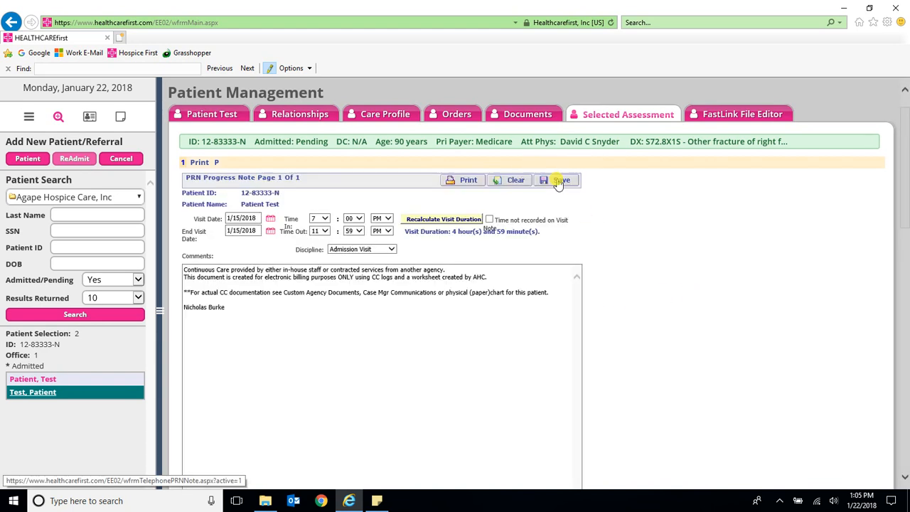
Step: Save the 4-hour-59-minute visit's charge entry as Continuous Care, Home, with Services, Contracted personnel
click(216, 162)
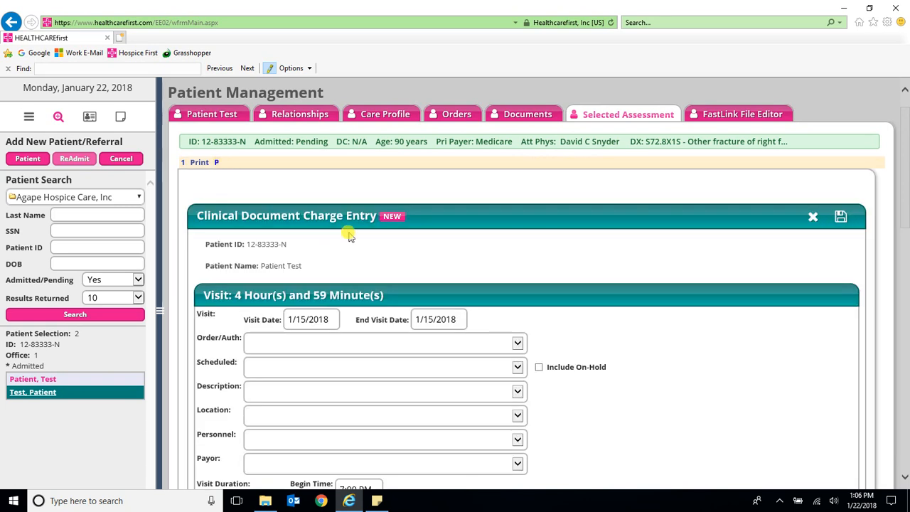
scroll(283, 377, down, 3)
scroll(270, 223, up, 2)
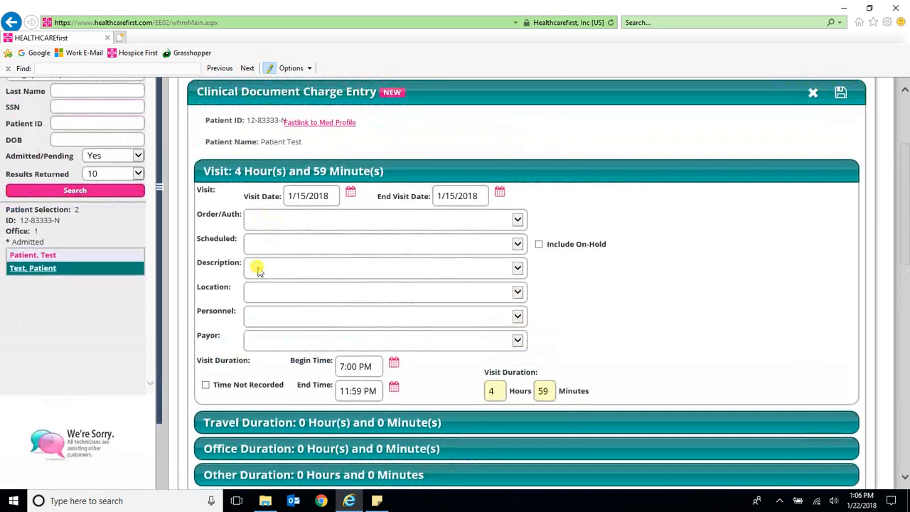
click(257, 268)
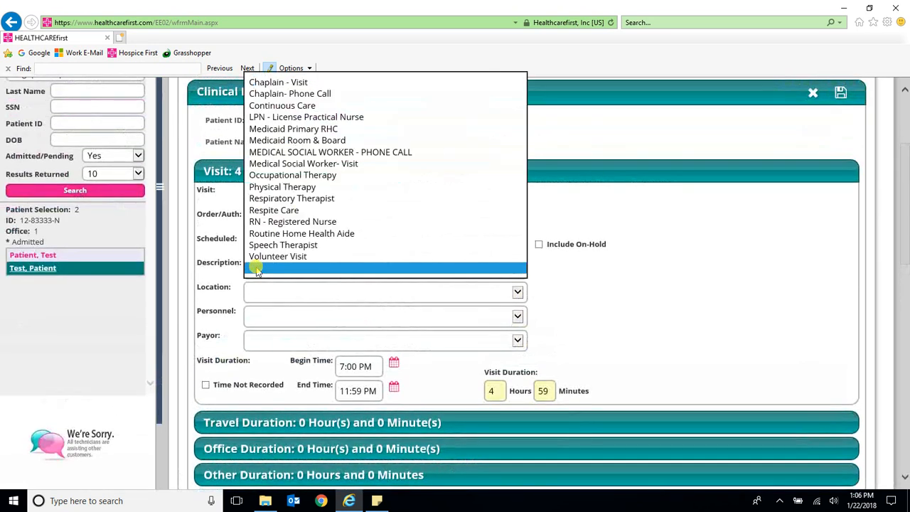
click(286, 105)
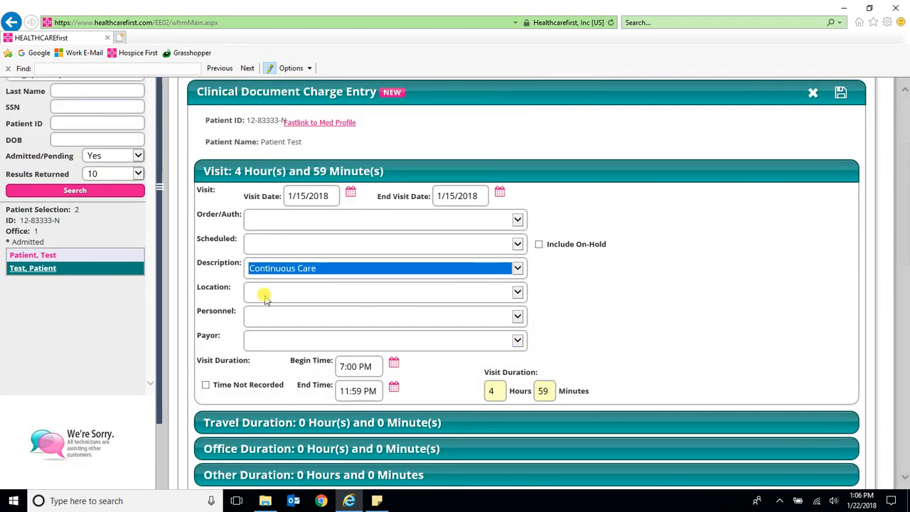
click(265, 299)
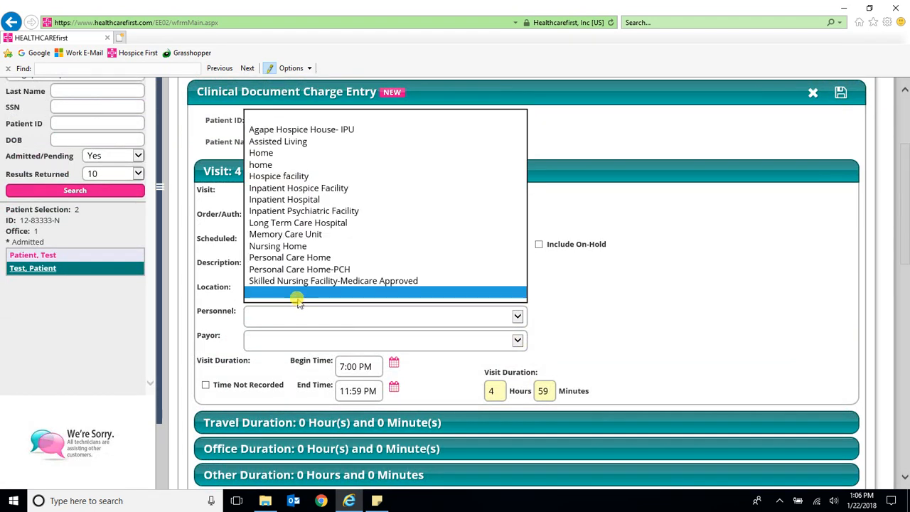
click(264, 152)
click(283, 317)
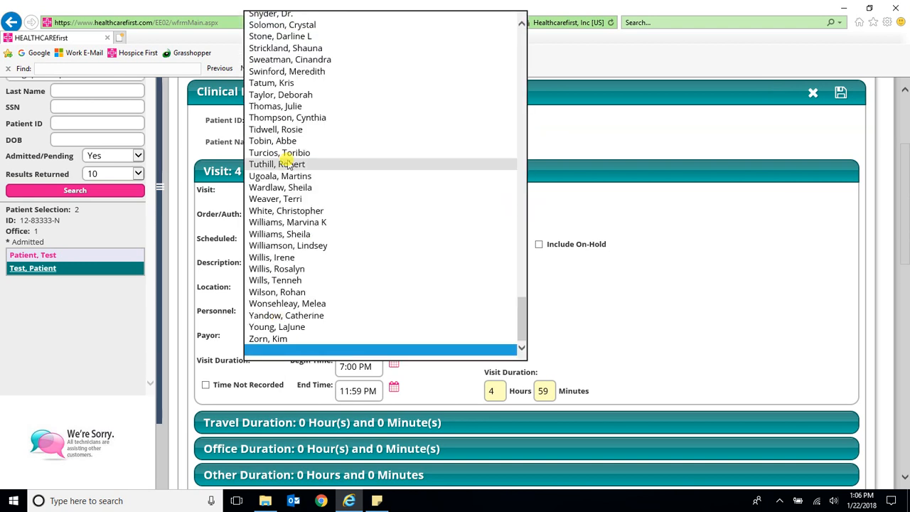
scroll(295, 251, up, 6)
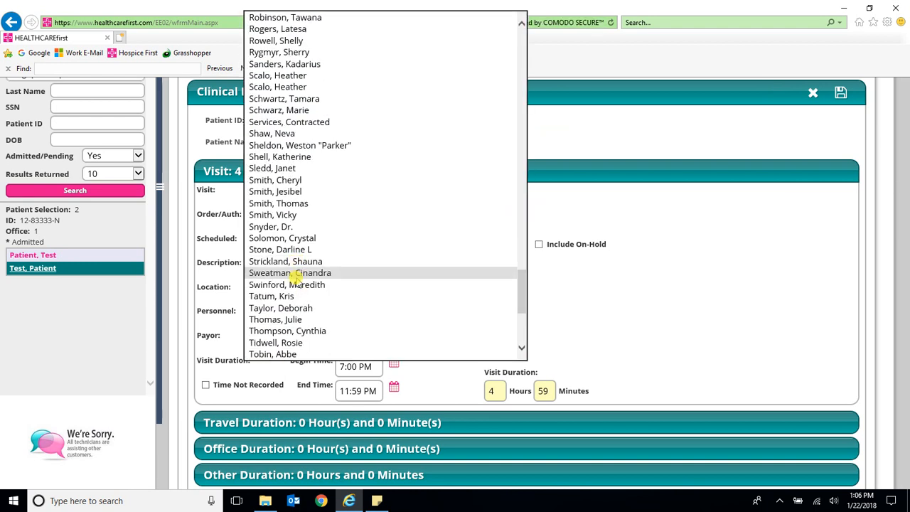
scroll(335, 254, up, 1)
click(291, 152)
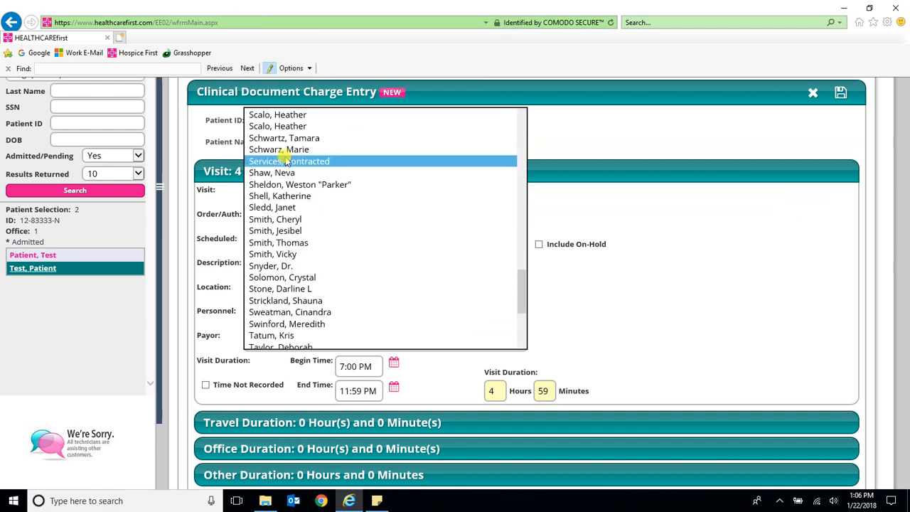
click(840, 99)
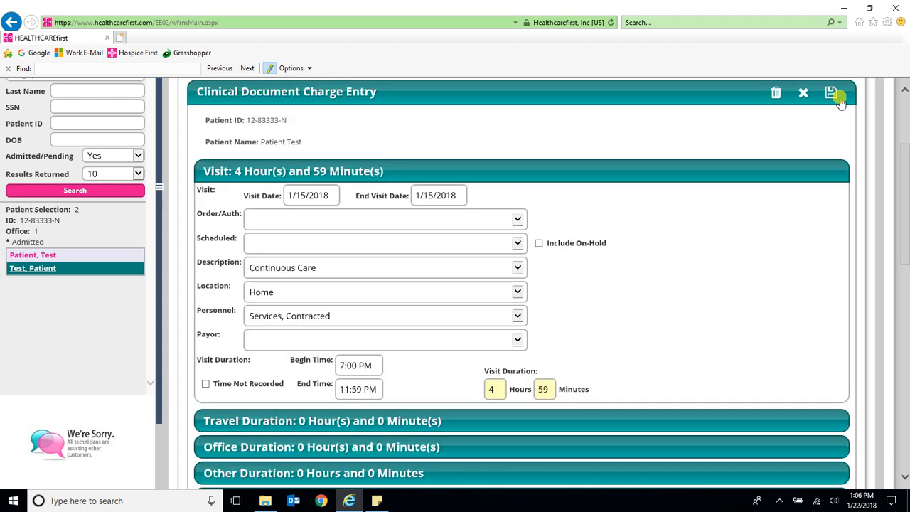
scroll(536, 266, up, 3)
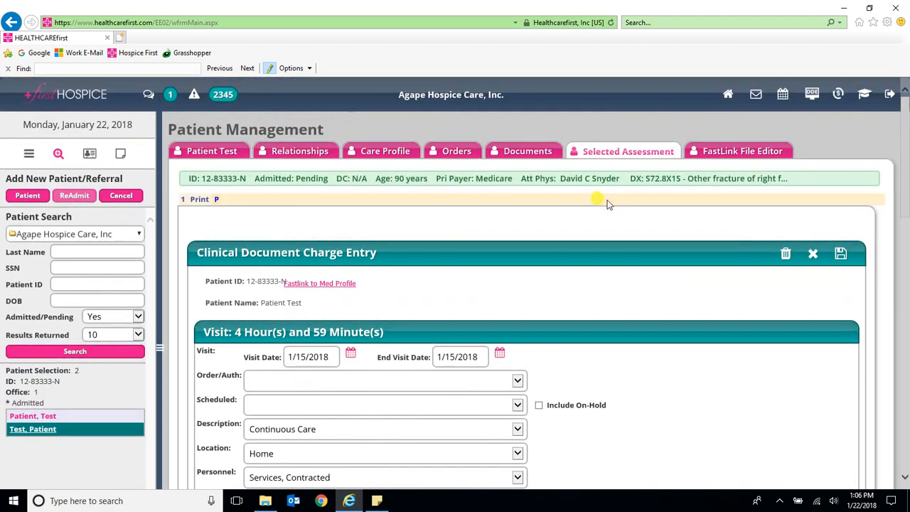
Step: From the patient's Clinical Documents, create a new SN PRN Progress Note
click(524, 149)
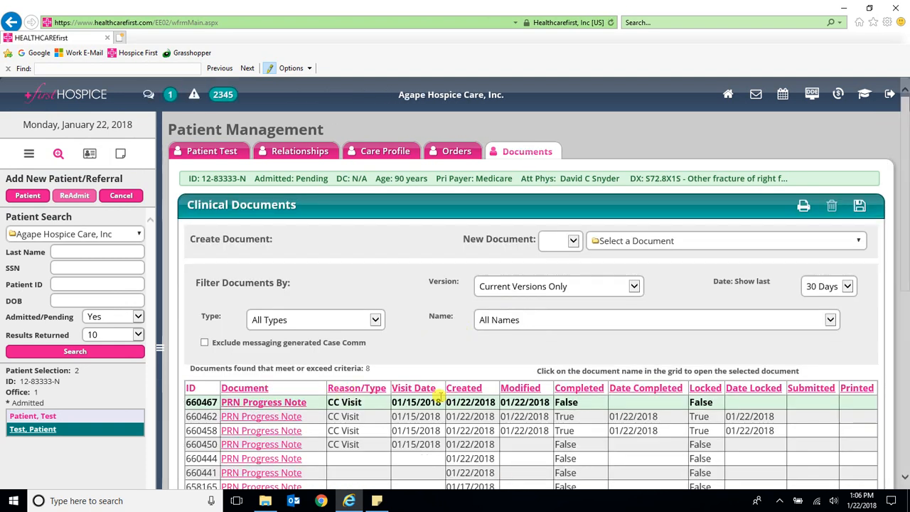
click(561, 241)
click(554, 148)
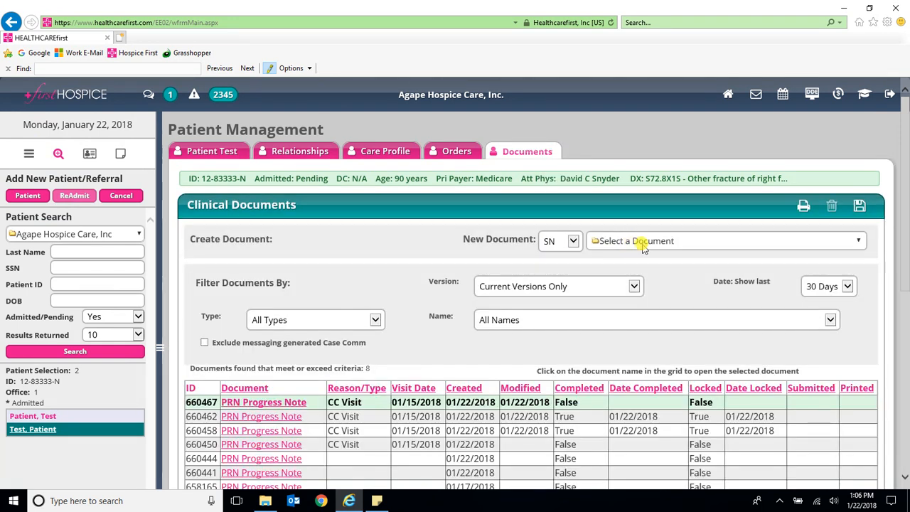
click(639, 243)
scroll(643, 398, down, 5)
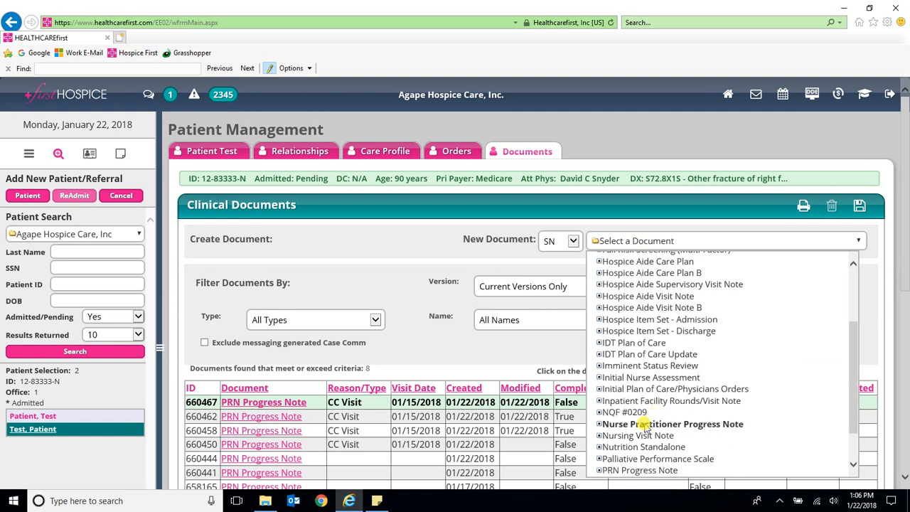
click(640, 424)
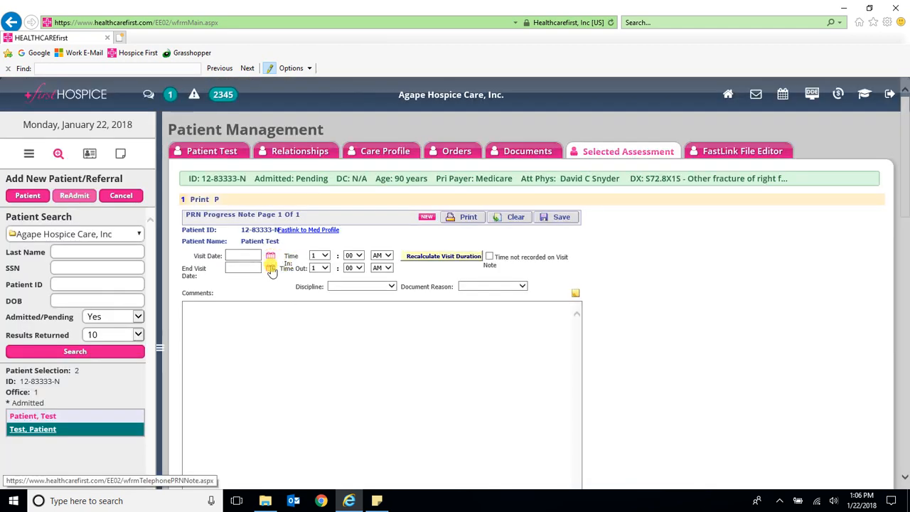
Step: Set the visit to January 16, 2018, time in 12:00 and time out 7:00, and recalculate duration
click(270, 270)
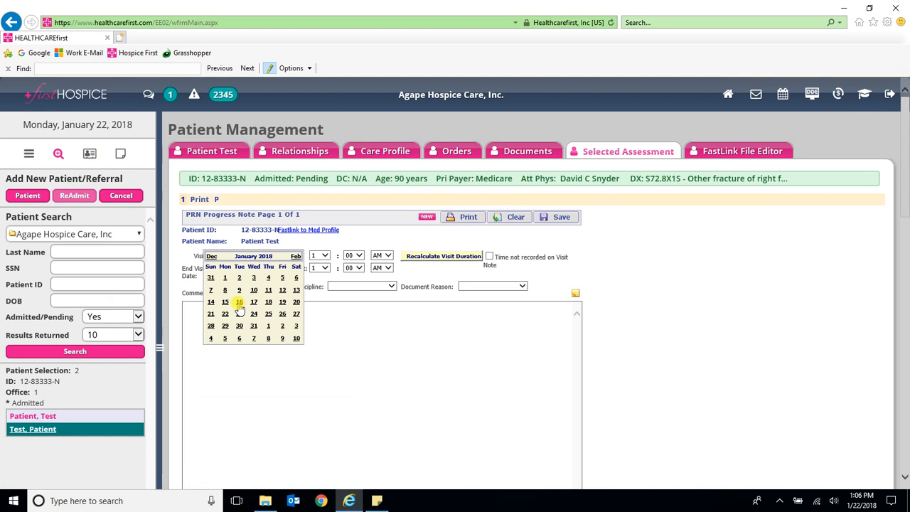
click(239, 306)
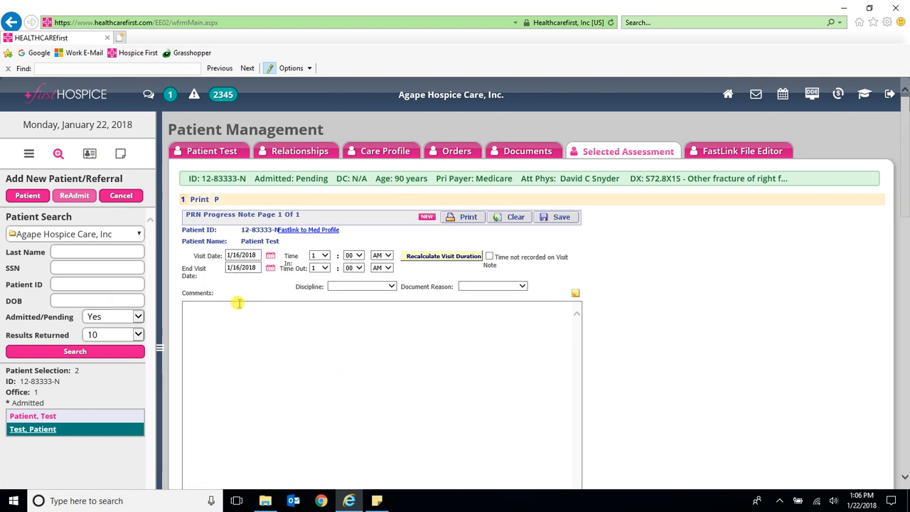
click(330, 256)
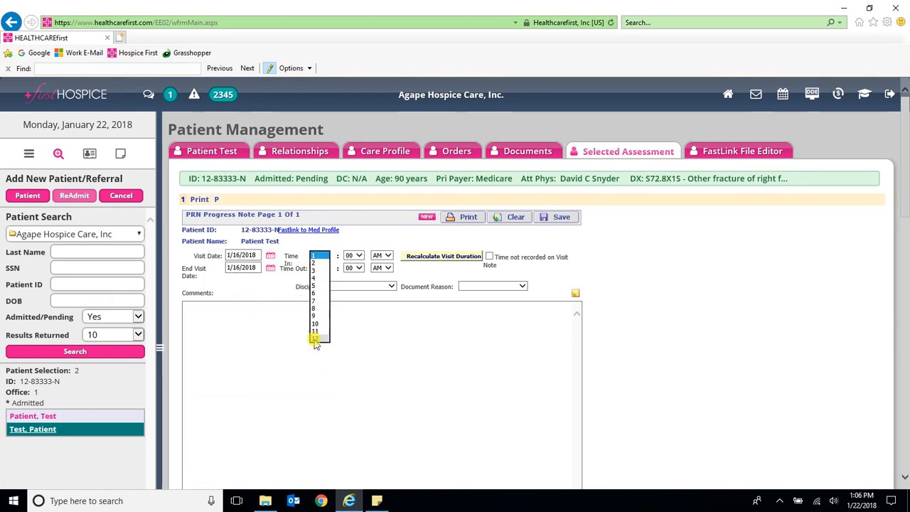
click(315, 339)
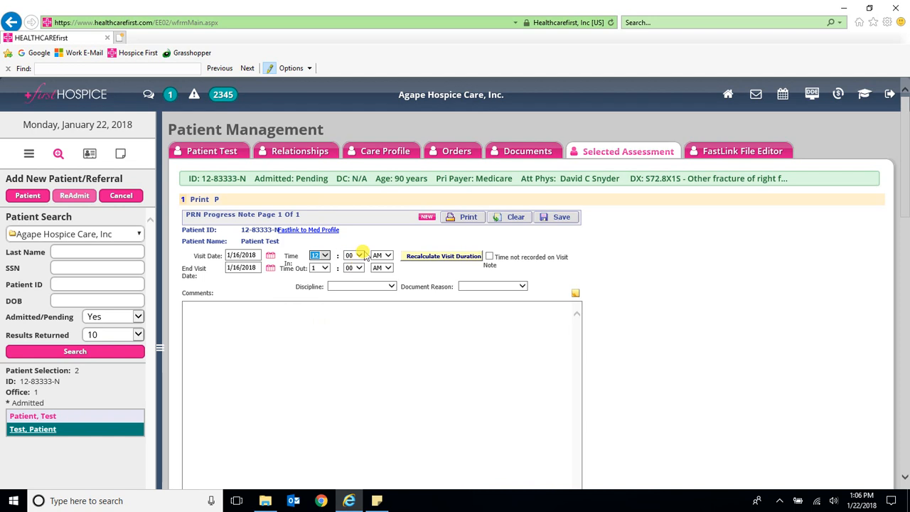
click(317, 268)
click(318, 314)
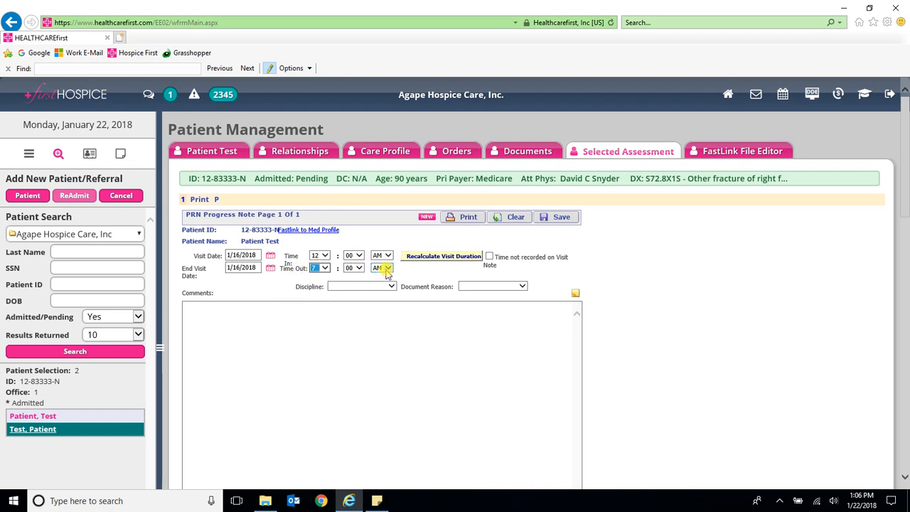
click(443, 257)
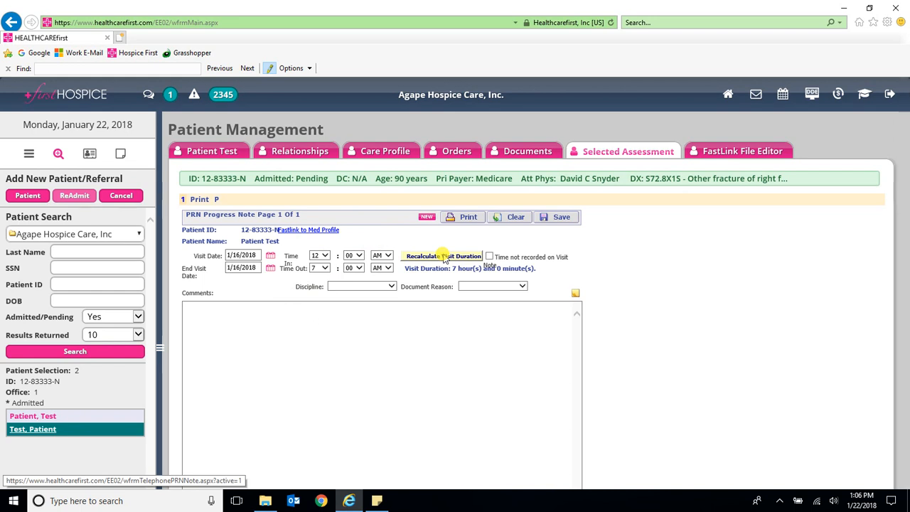
Step: Set discipline to Licensed Practical Nurse and document reason to Continuous Care Visit
click(360, 285)
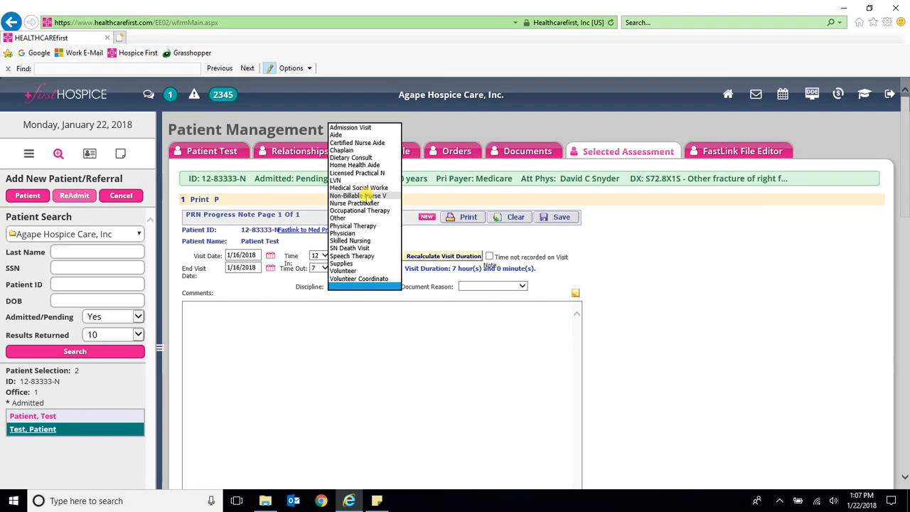
click(358, 173)
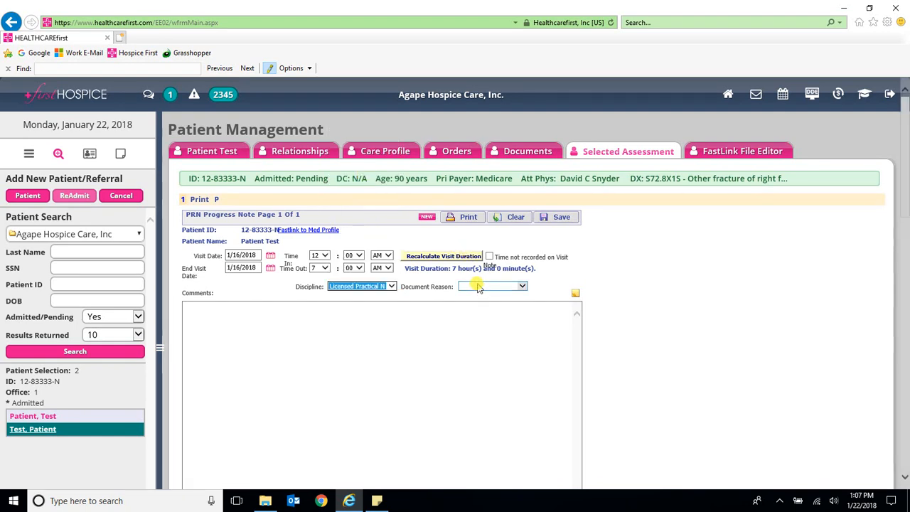
click(478, 286)
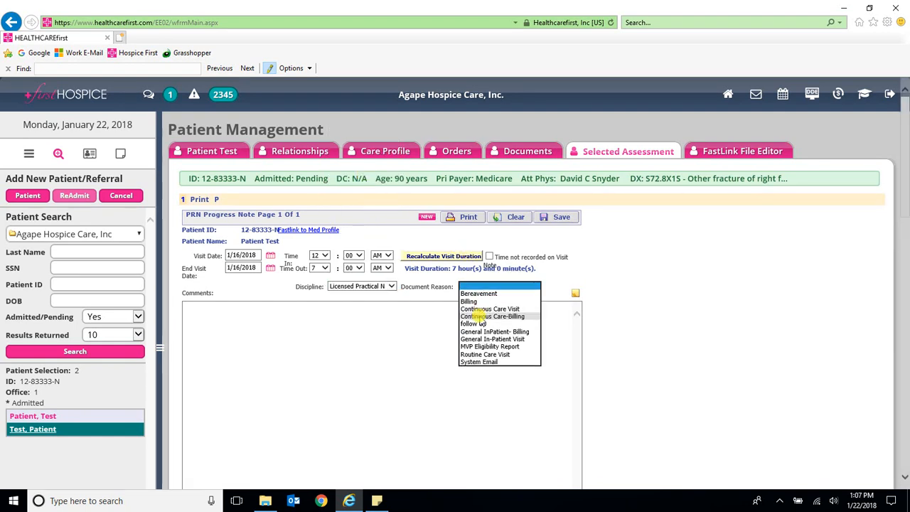
click(485, 309)
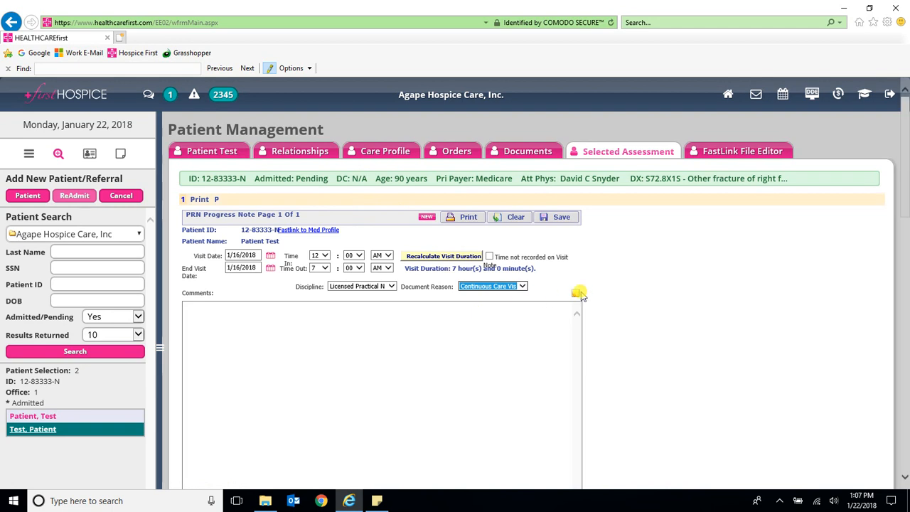
click(577, 293)
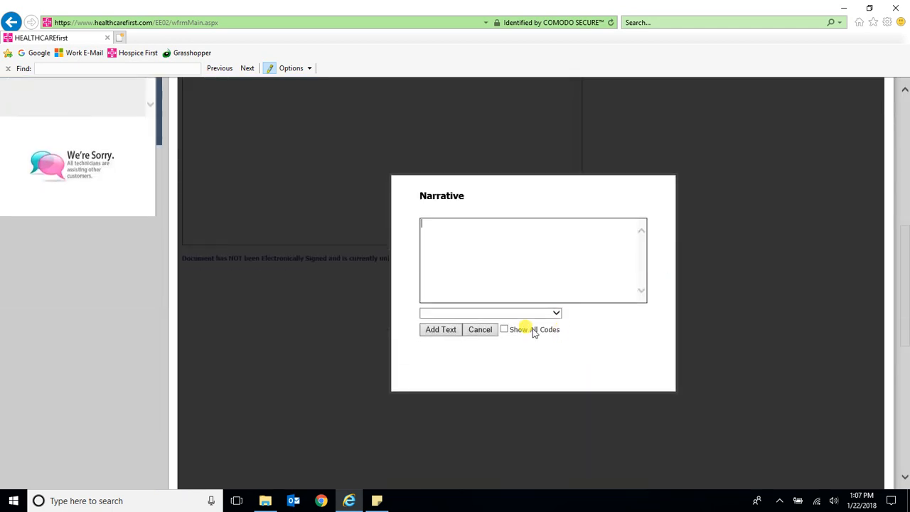
Step: Insert the CC - Continuous Care- Billing narrative into the comments, showing all codes
click(504, 330)
click(495, 314)
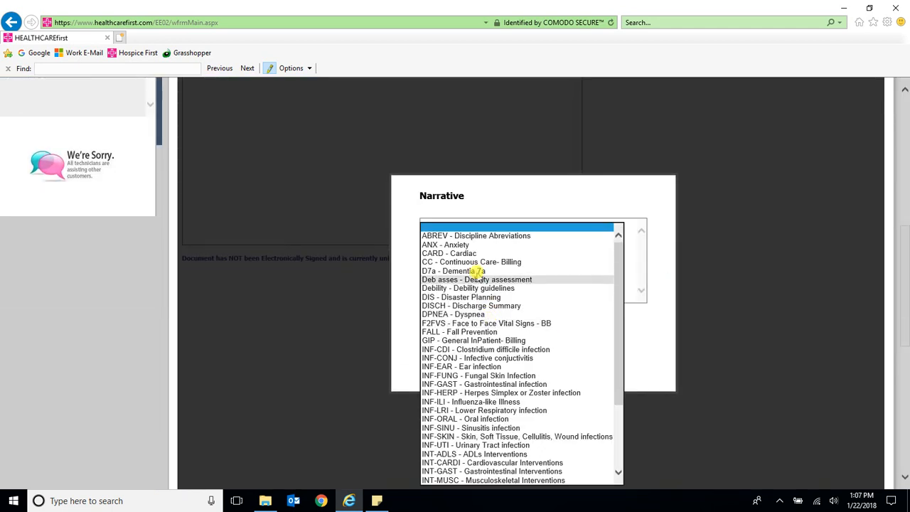
click(473, 262)
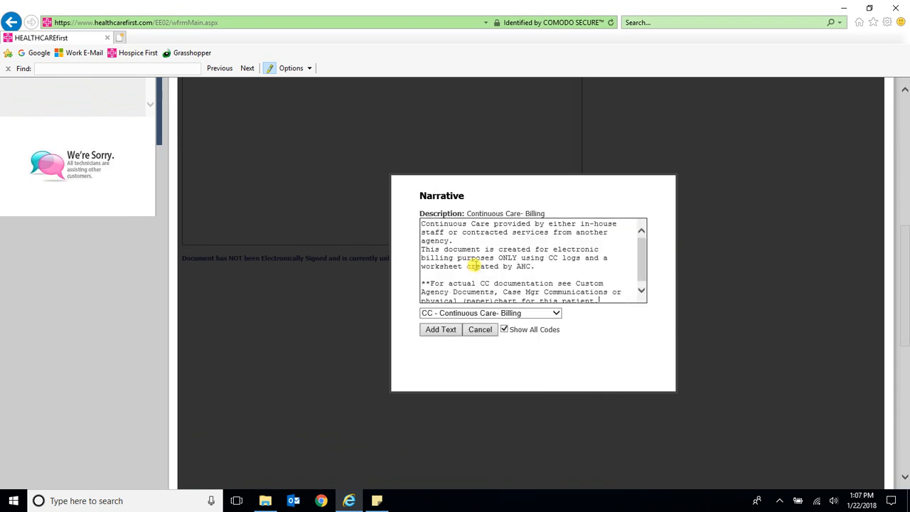
click(440, 330)
Step: Add the clinician's name on a new line below the narrative
key(Return)
key(Return)
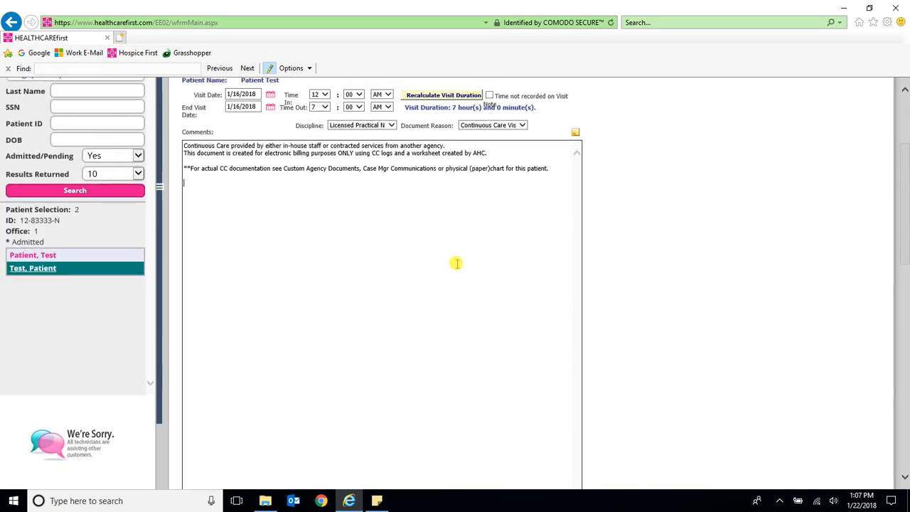
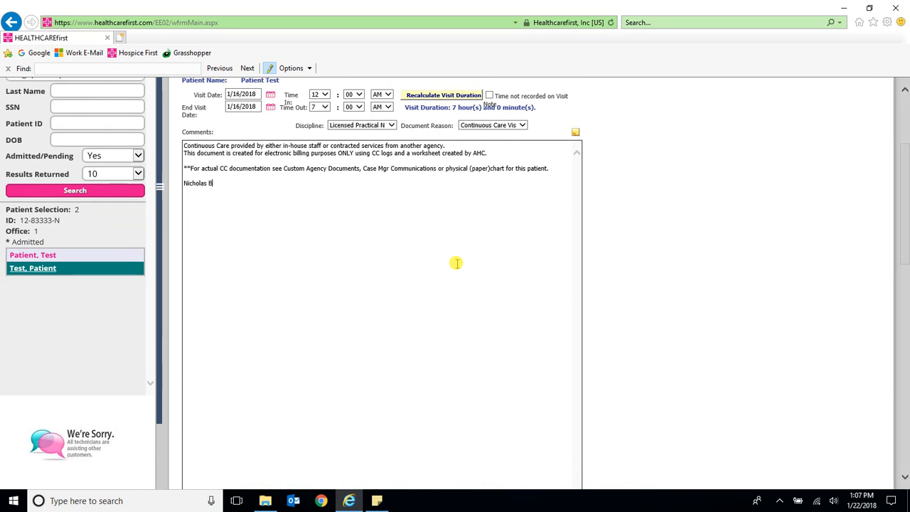
scroll(626, 199, up, 3)
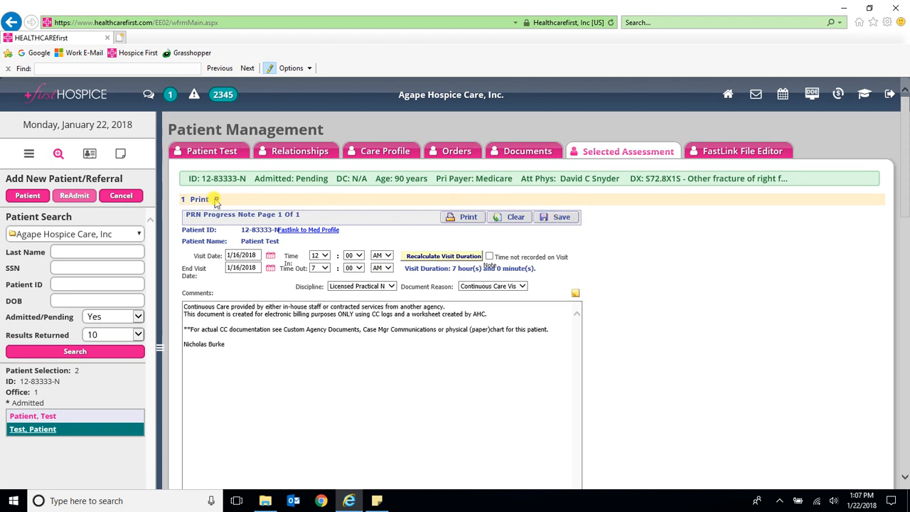
Step: Set the 7-hour 1/16/2018 charge to Continuous Care, Home, Services, Contracted personnel, and save
scroll(362, 270, down, 3)
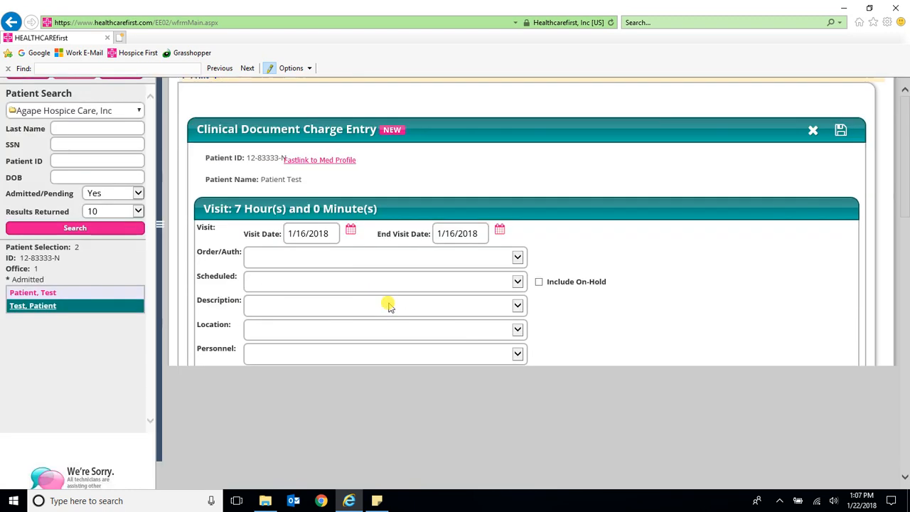
click(260, 304)
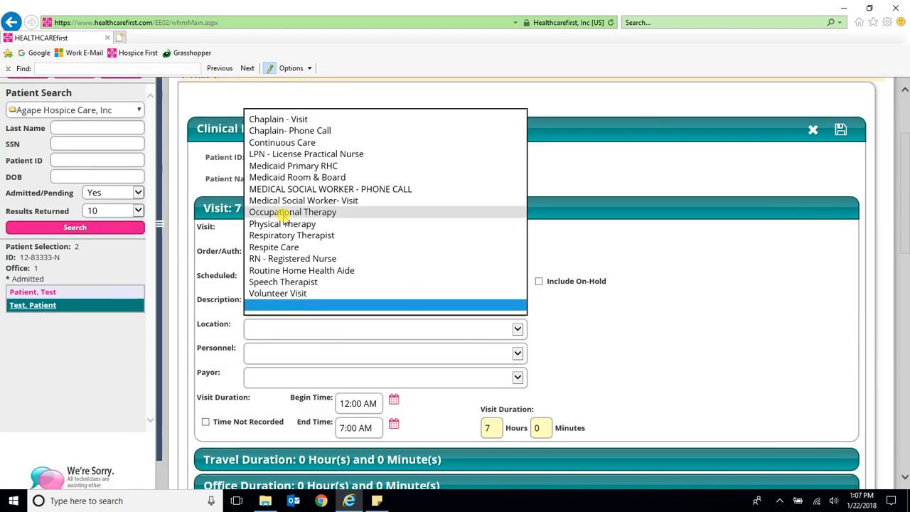
click(281, 142)
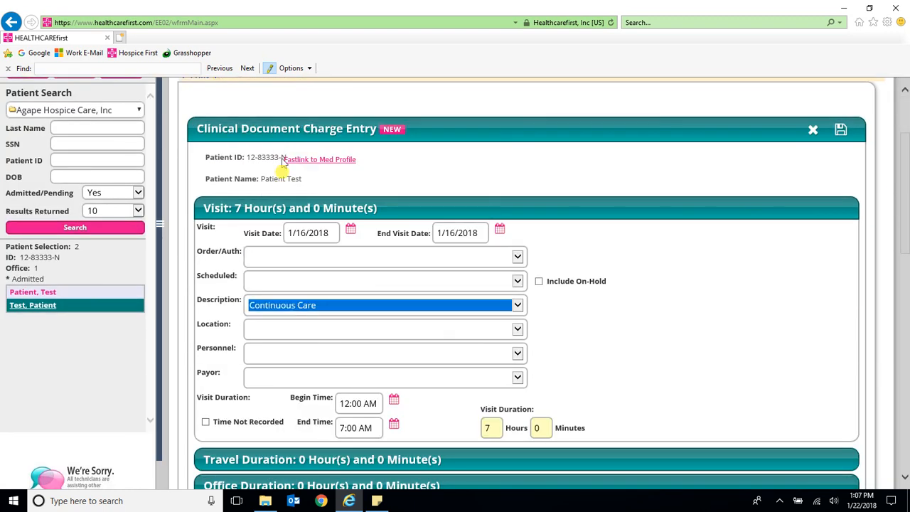
click(263, 334)
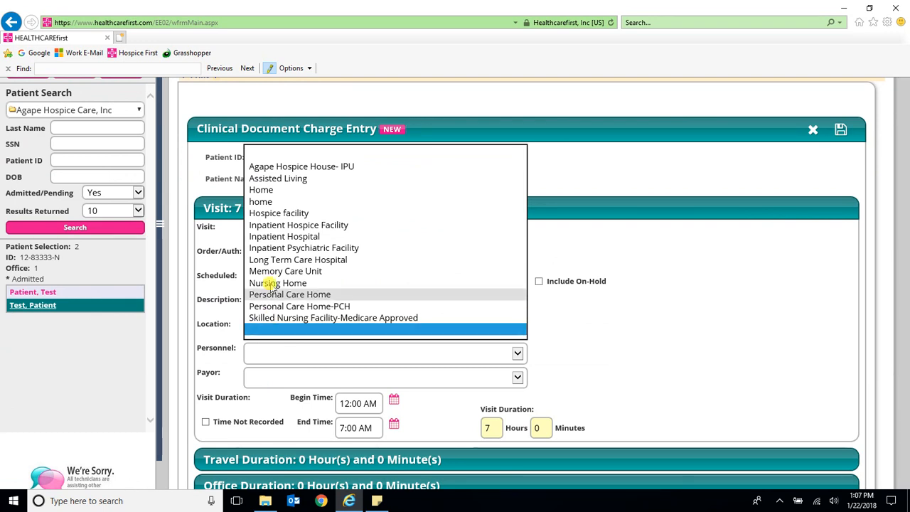
click(331, 189)
click(262, 348)
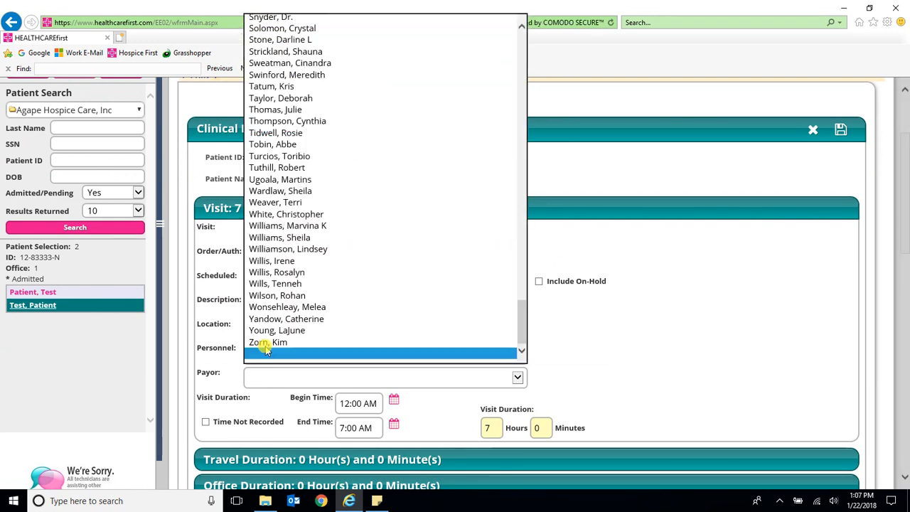
scroll(263, 213, up, 5)
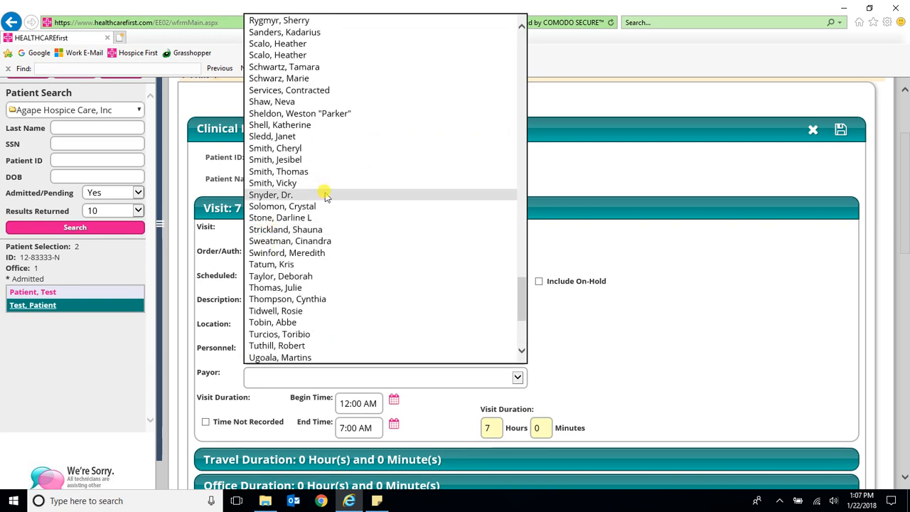
click(304, 93)
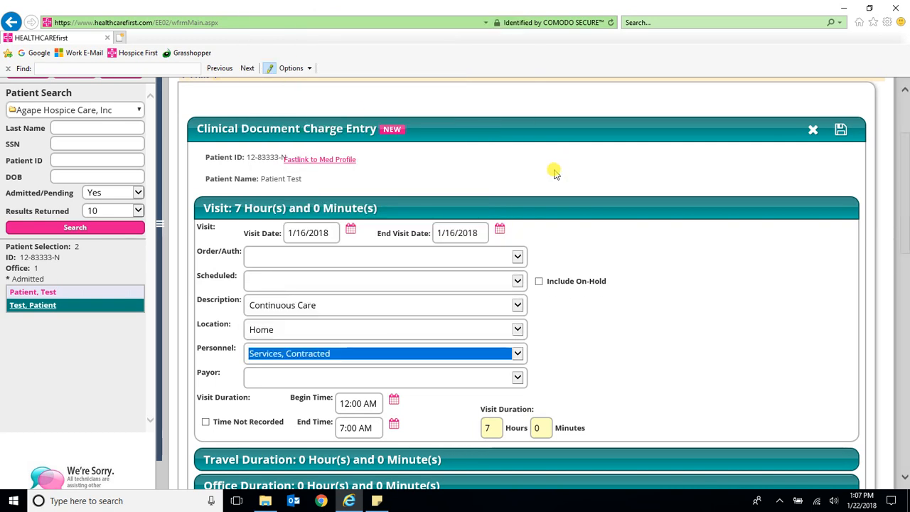
click(840, 132)
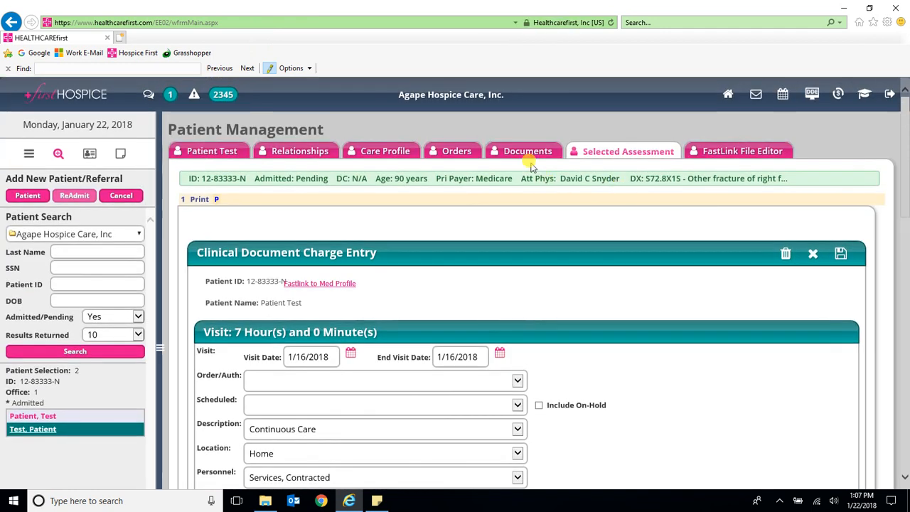
Step: In Clinical Documents, select the 01/16/2018 PRN Progress Note 660469
click(510, 153)
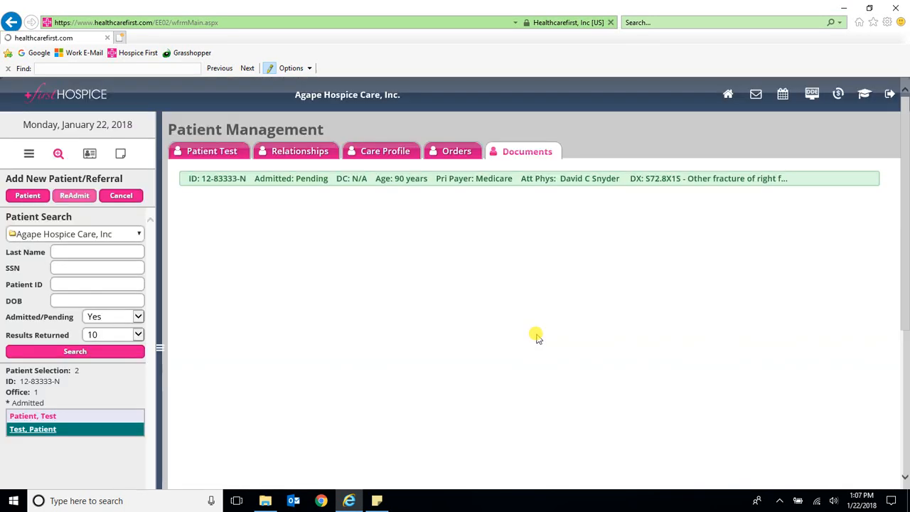
scroll(540, 345, down, 3)
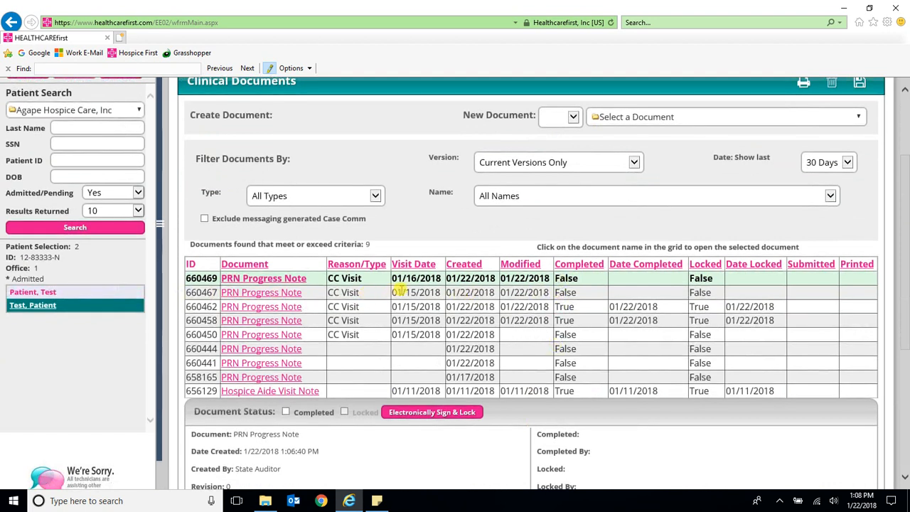
drag(396, 292, 430, 292)
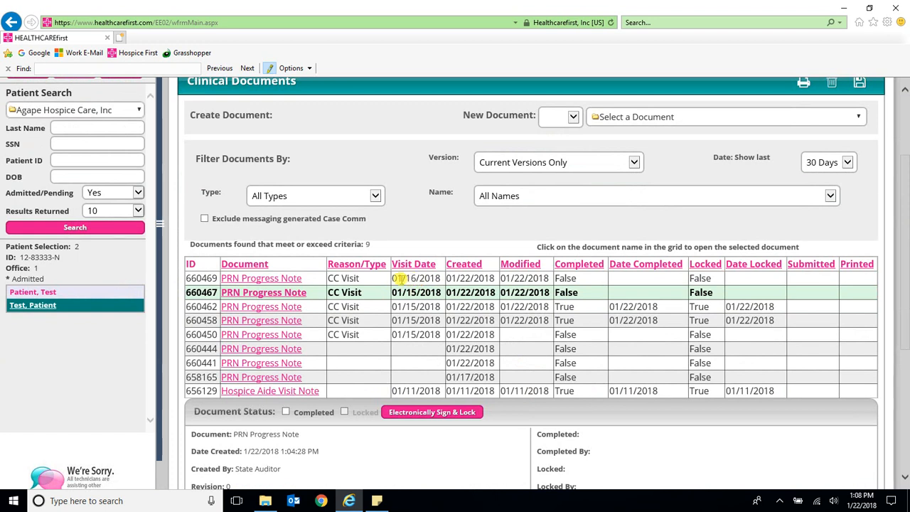
drag(401, 278, 419, 279)
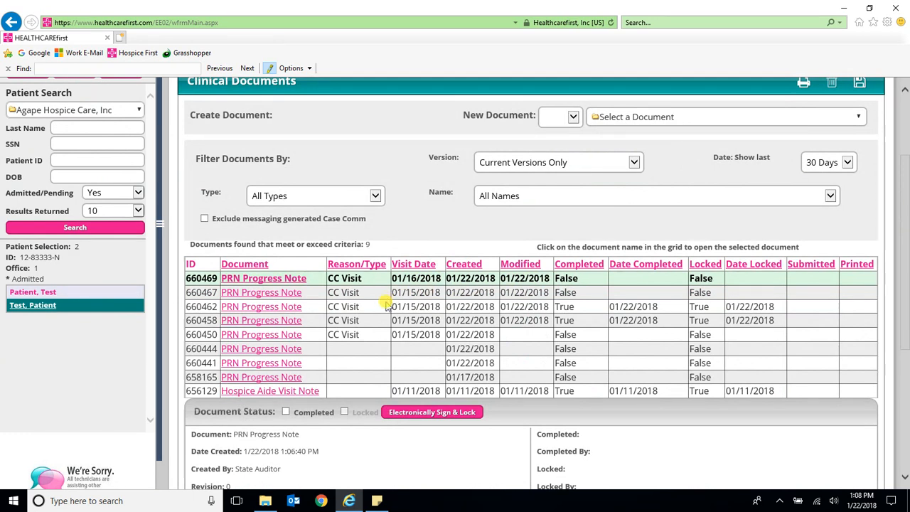
Step: Electronically sign and lock note 660469 and save it as completed
click(445, 412)
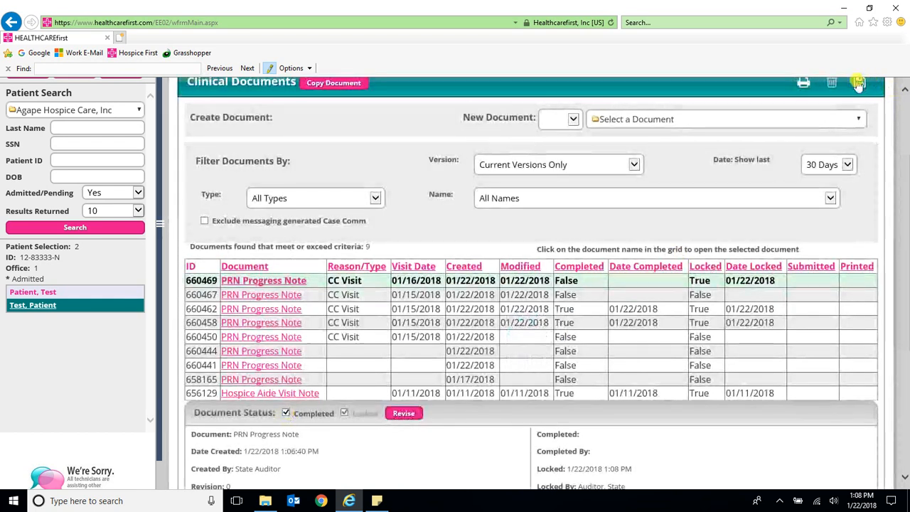
click(858, 82)
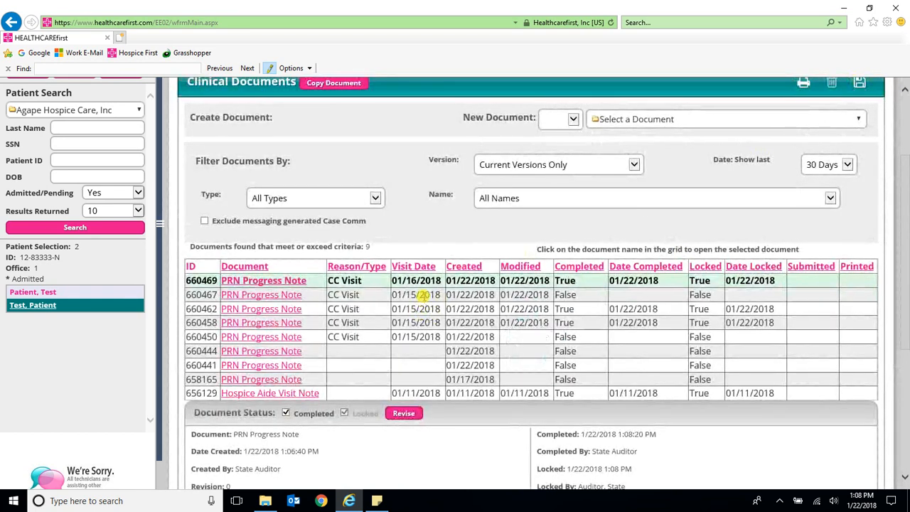
click(424, 294)
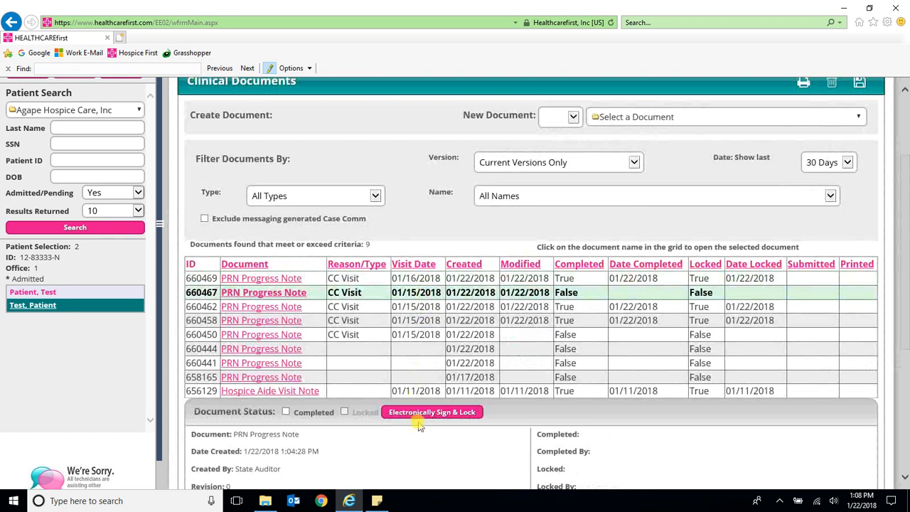
Step: Electronically sign, lock and mark the 01/15/2018 note 660467 completed, then save
click(420, 422)
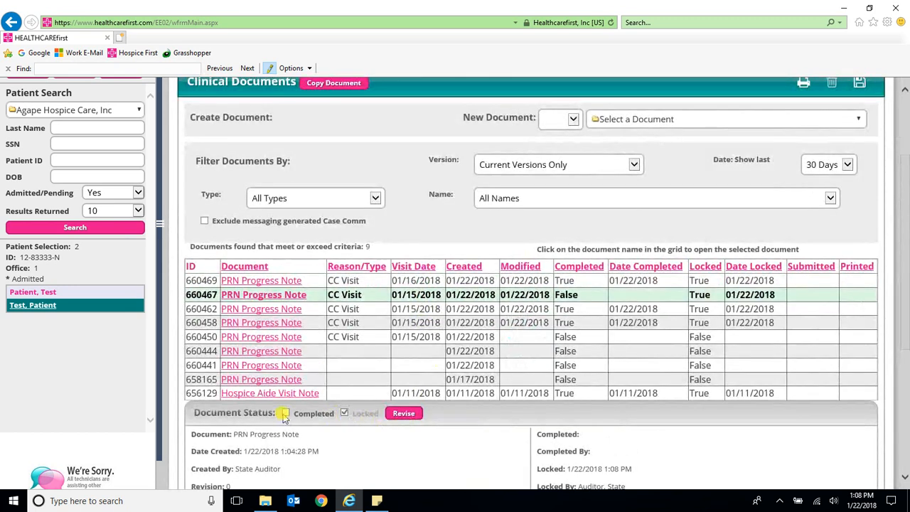
click(285, 413)
click(859, 83)
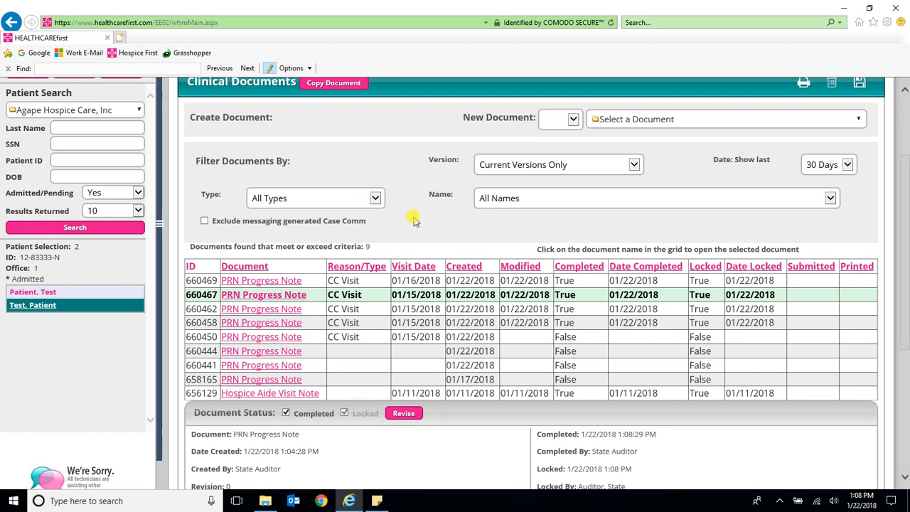
scroll(414, 221, down, 2)
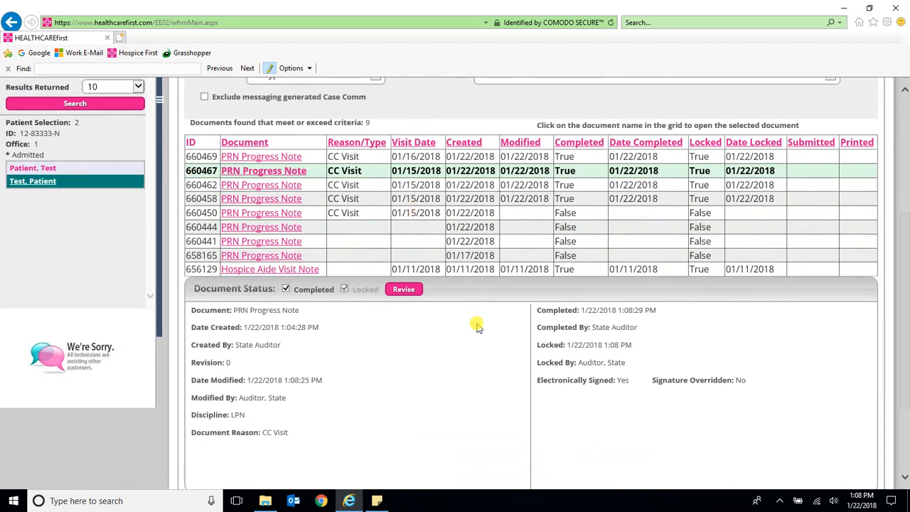
scroll(477, 326, up, 4)
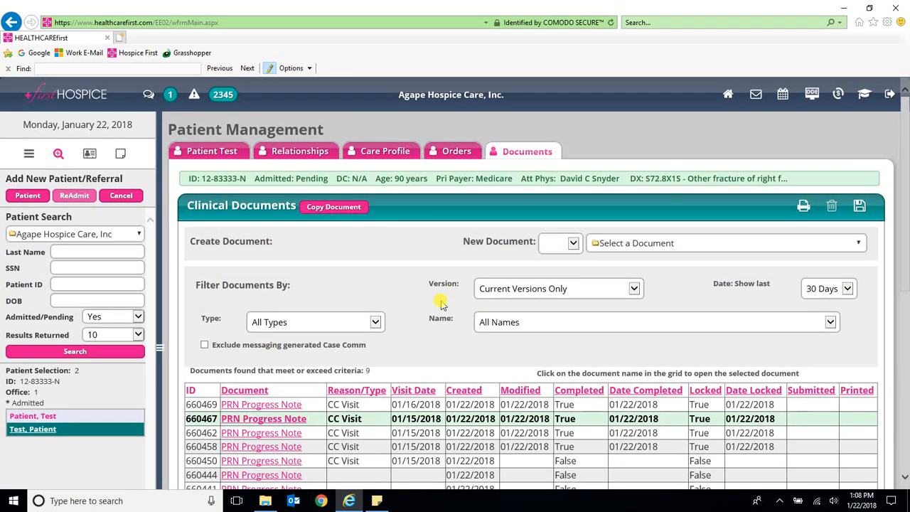